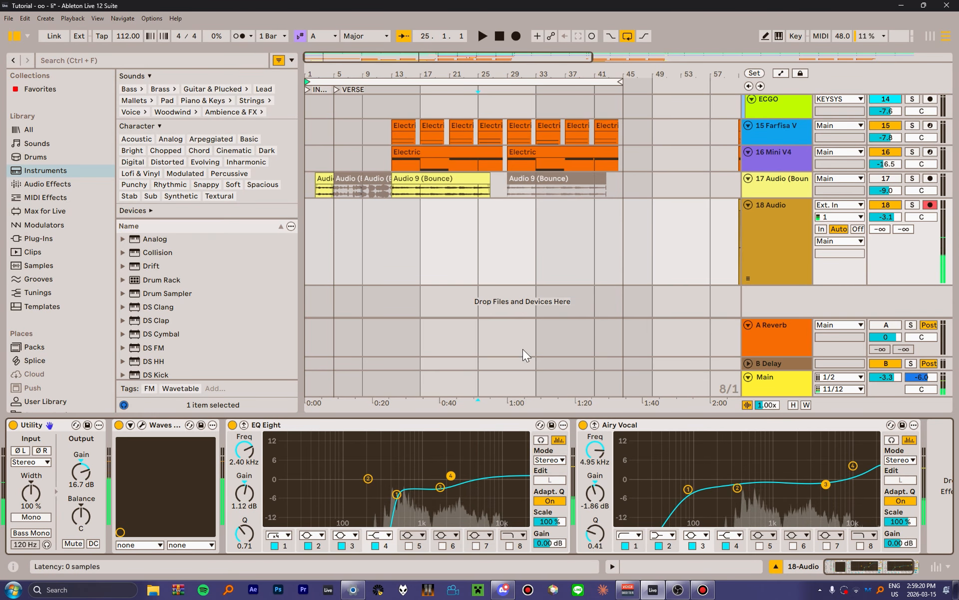
Step: Lower the band 4 gain in EQ Eight to -1.86 dB and select the 18 Audio track
{"action": "left_click_drag", "start_coordinate": [451, 476], "coordinate": [450, 484]}
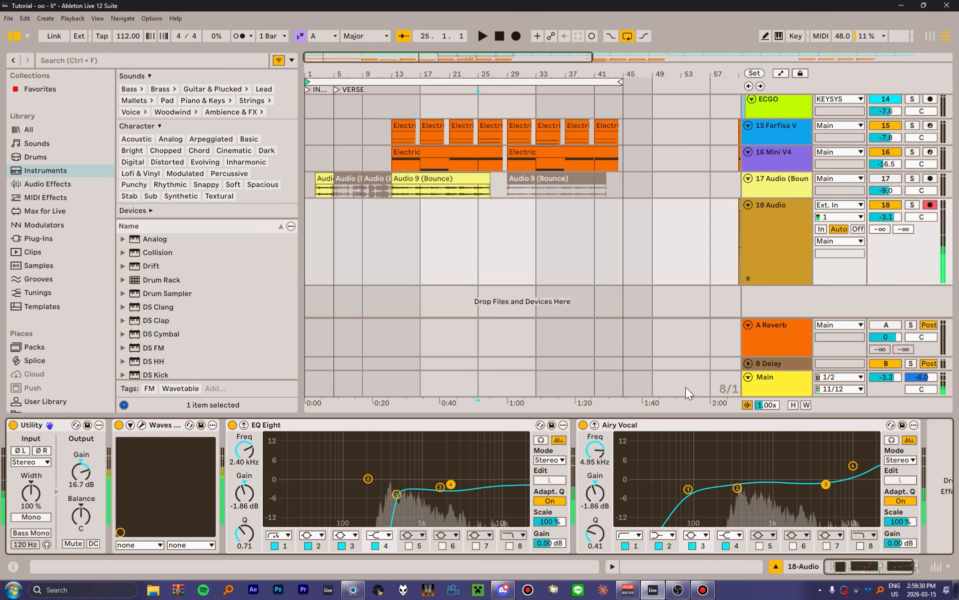
{"action": "left_click", "coordinate": [790, 242]}
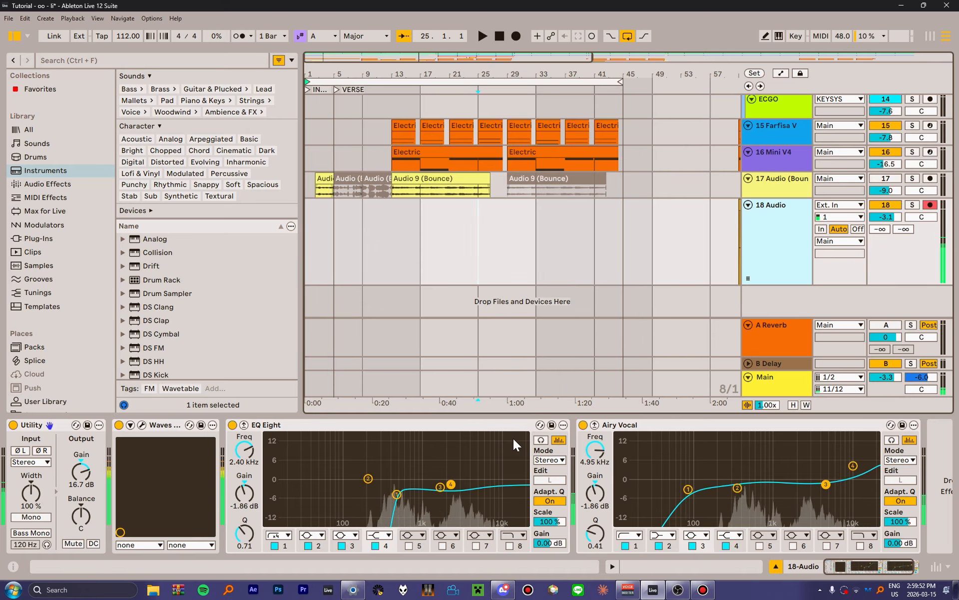
Step: Switch to Discord to check its microphone and speaker devices, and to OBS to examine the audio mixer sources
{"action": "left_click", "coordinate": [504, 591]}
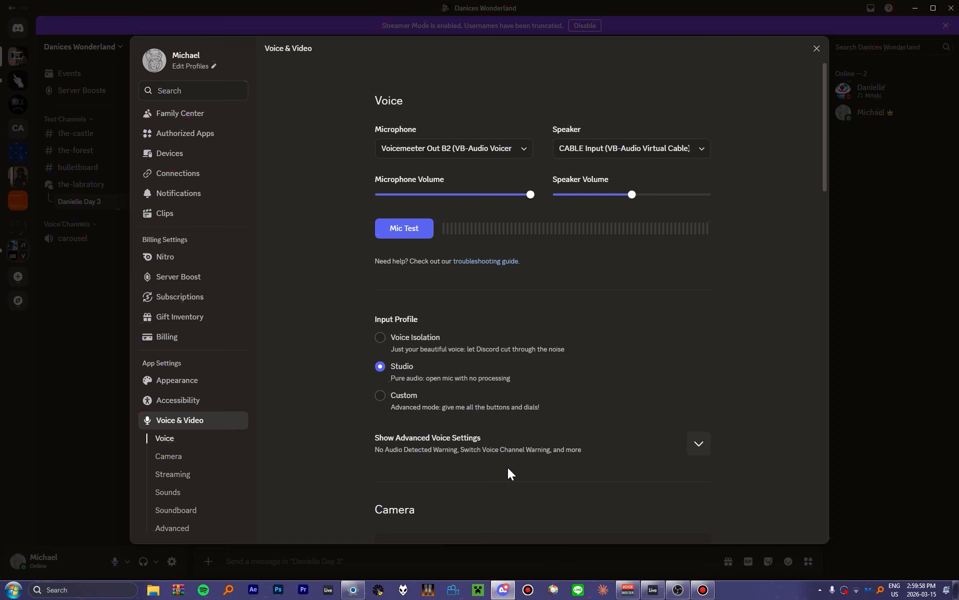
{"action": "left_click", "coordinate": [677, 590]}
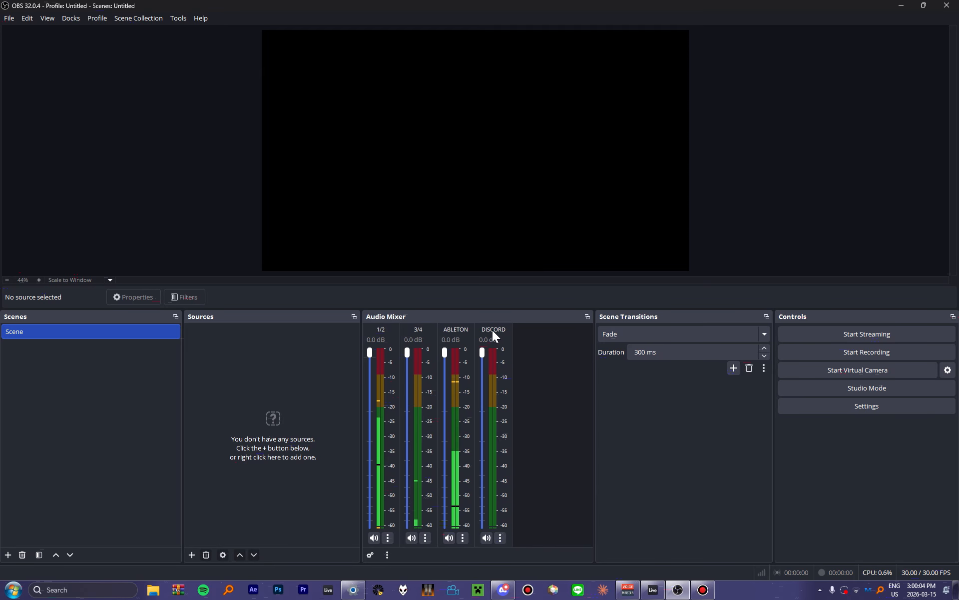
{"action": "left_click_drag", "start_coordinate": [484, 358], "coordinate": [478, 517]}
{"action": "left_click_drag", "start_coordinate": [443, 352], "coordinate": [456, 322]}
{"action": "left_click_drag", "start_coordinate": [375, 354], "coordinate": [368, 329]}
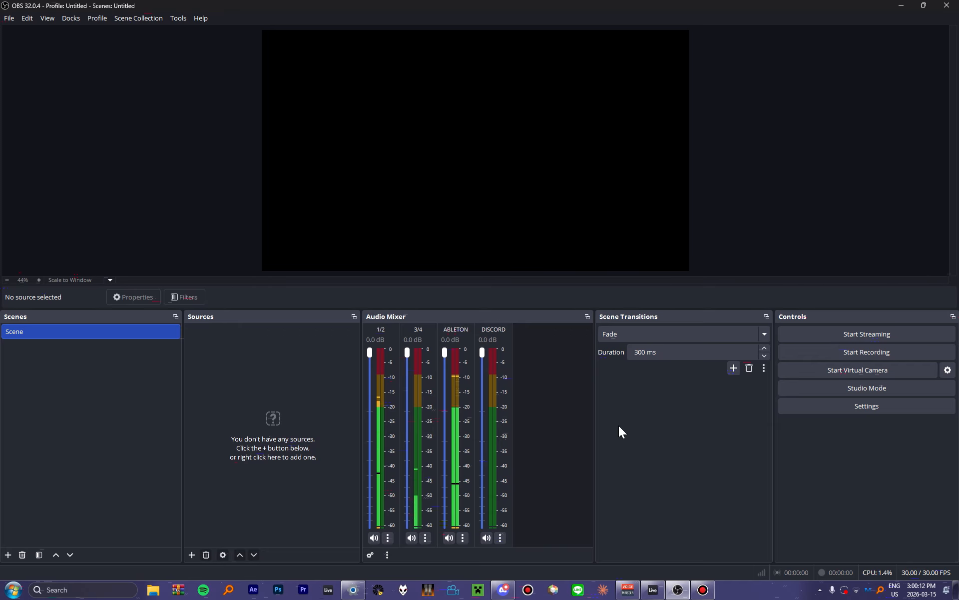
Step: Examine which recording track each audio source is assigned to in the Advanced Audio Properties, and close them
{"action": "right_click", "coordinate": [498, 320]}
{"action": "left_click", "coordinate": [556, 359]}
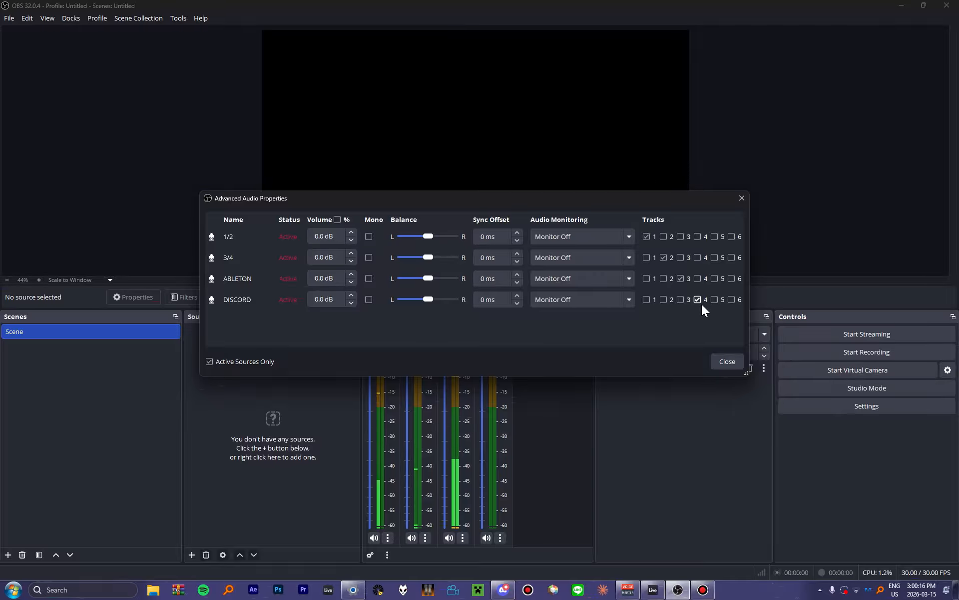
{"action": "left_click", "coordinate": [742, 198]}
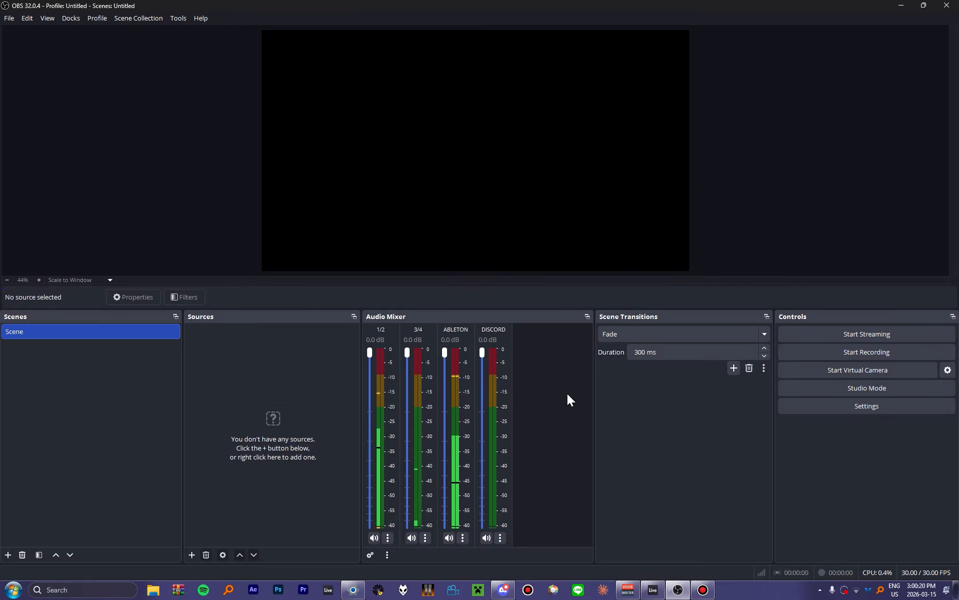
Step: Switch to Voicemeeter Potato and view the ASIO devices offered for the A1 hardware output without choosing another
{"action": "left_click", "coordinate": [628, 590]}
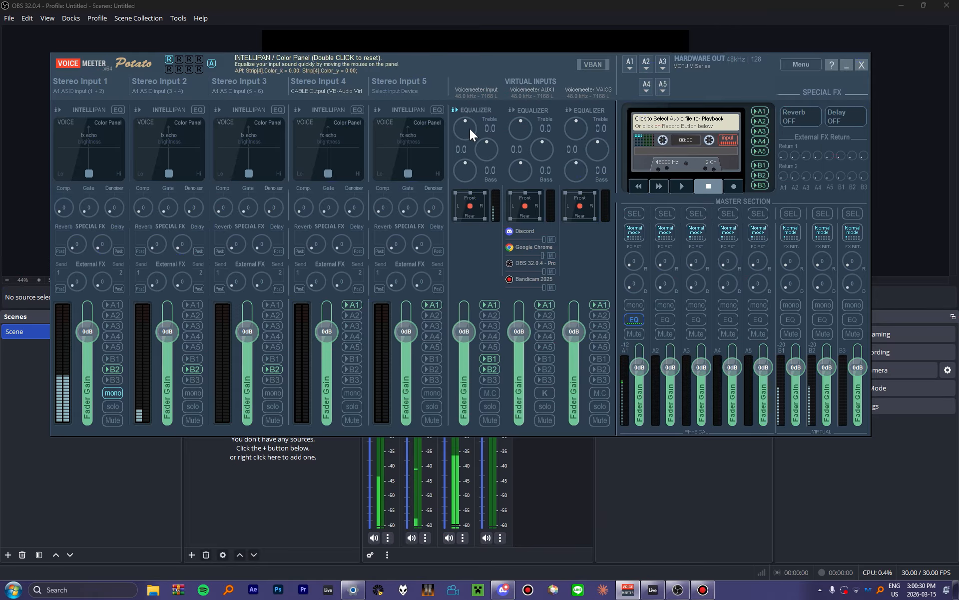
{"action": "left_click", "coordinate": [631, 65]}
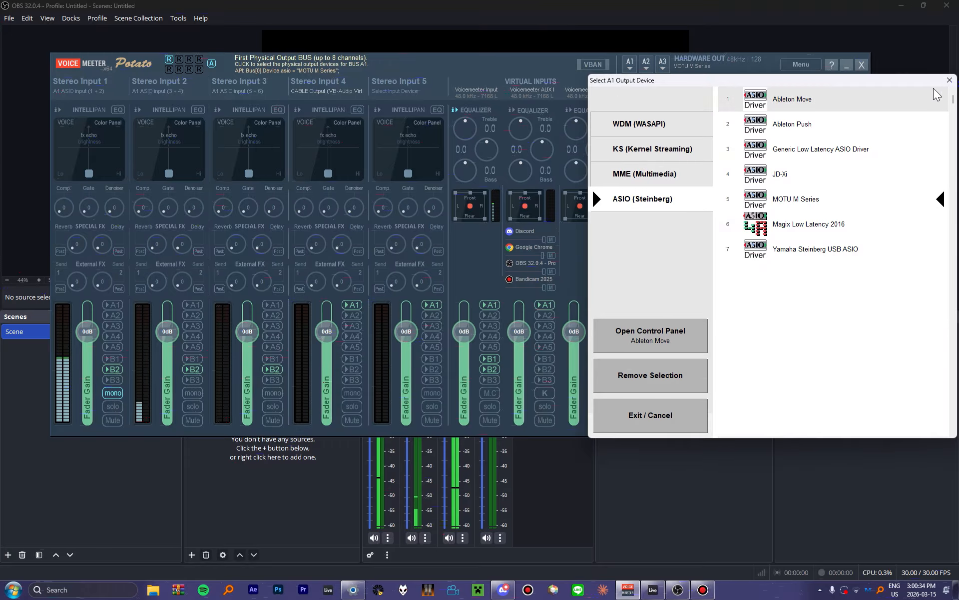
{"action": "left_click", "coordinate": [948, 80]}
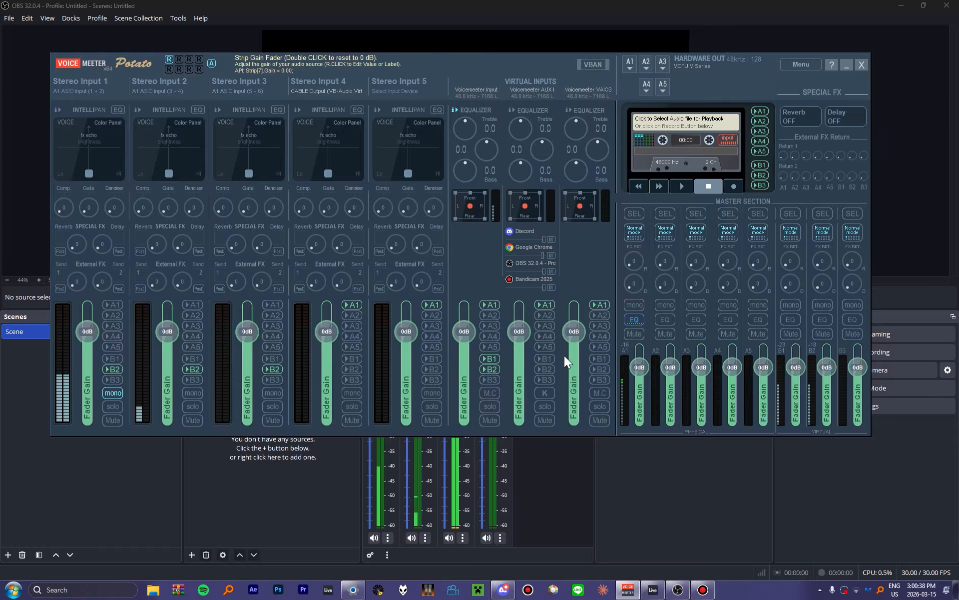
Step: Switch to Ableton Live and choose the Voicemeeter Potato Insert ASIO driver as the audio device in the audio settings
{"action": "left_click", "coordinate": [654, 591]}
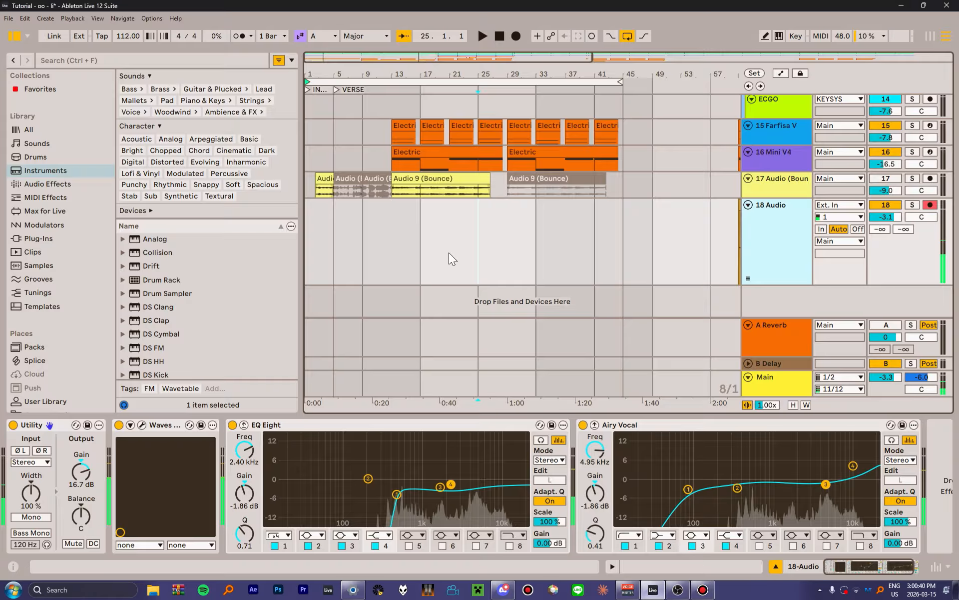
{"action": "left_click", "coordinate": [149, 20]}
{"action": "left_click", "coordinate": [235, 384]}
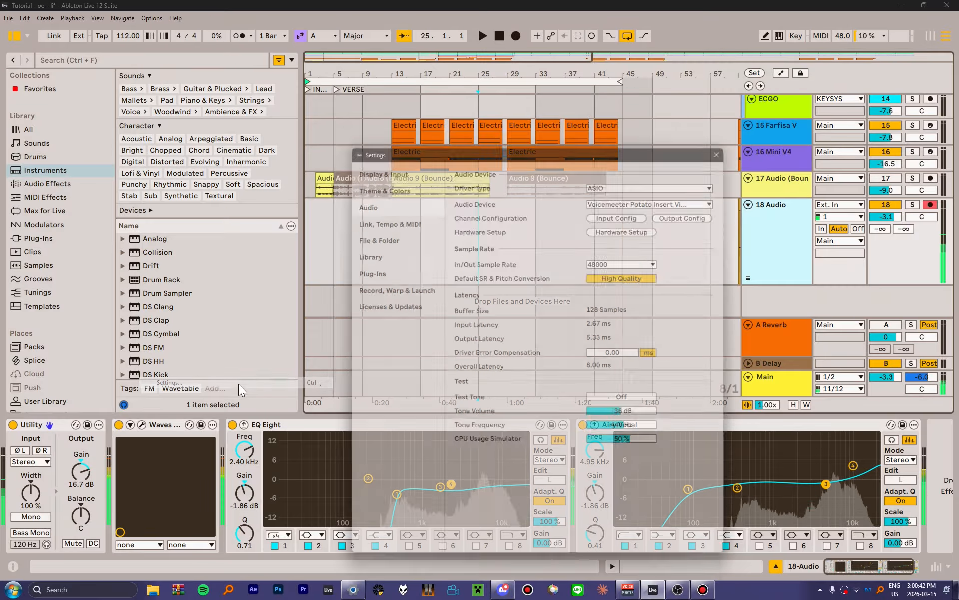
{"action": "left_click", "coordinate": [620, 194]}
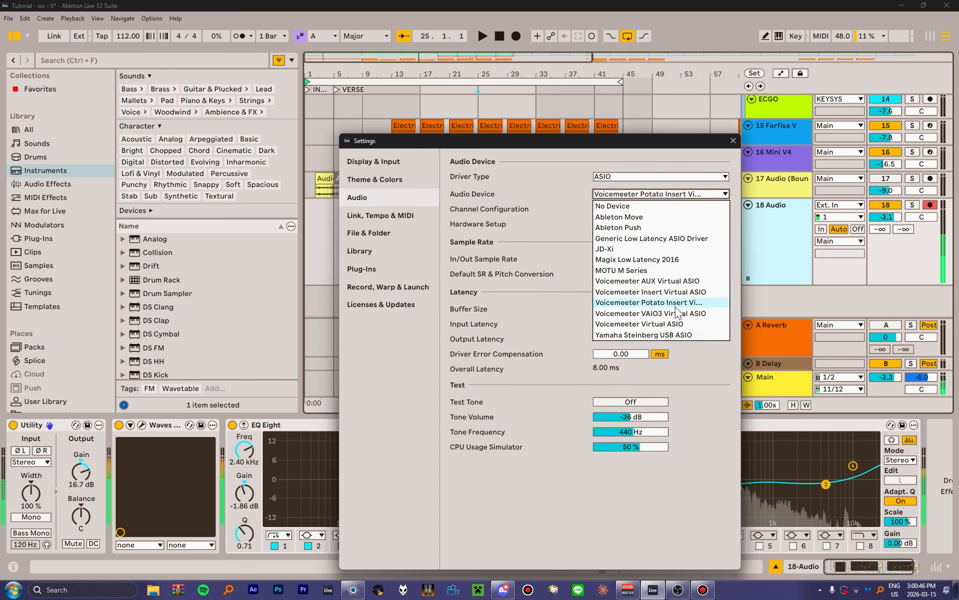
{"action": "left_click", "coordinate": [572, 288]}
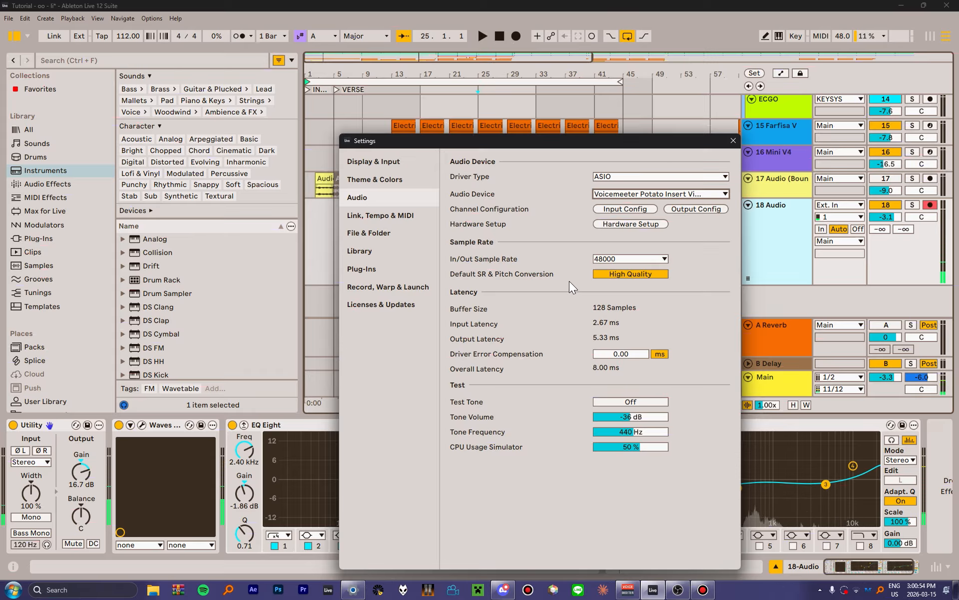
{"action": "left_click", "coordinate": [637, 195]}
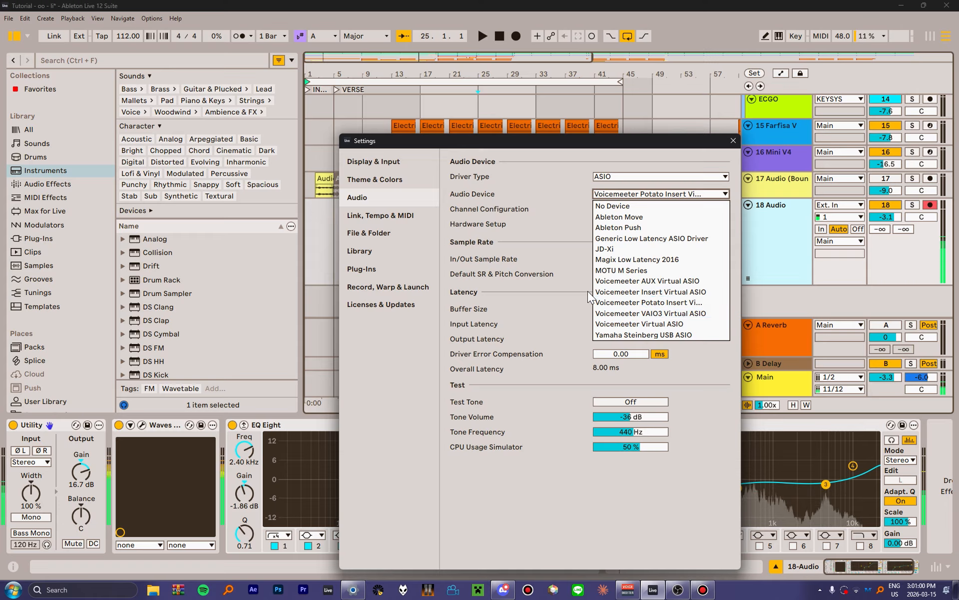
{"action": "left_click", "coordinate": [533, 270]}
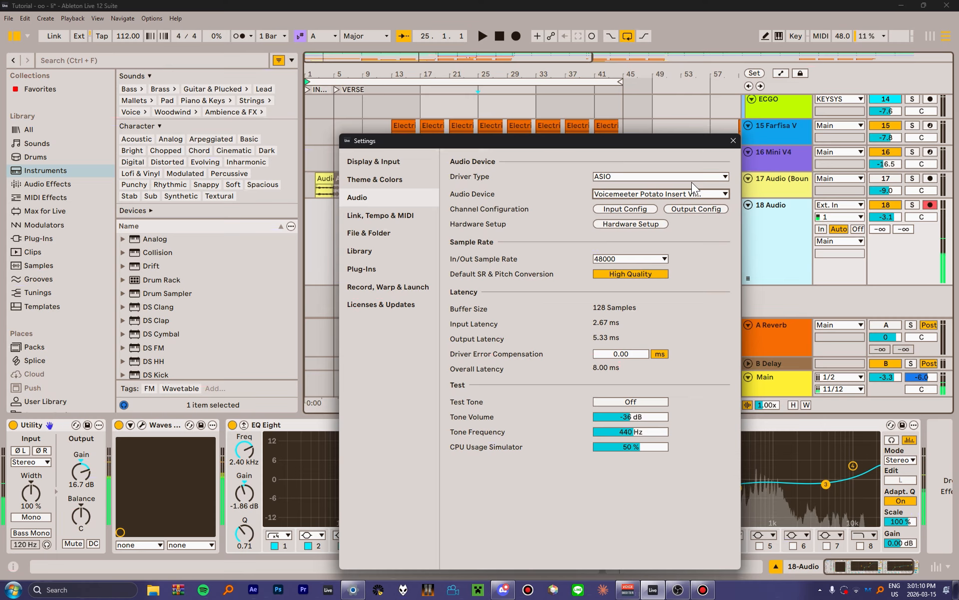
{"action": "left_click", "coordinate": [704, 193]}
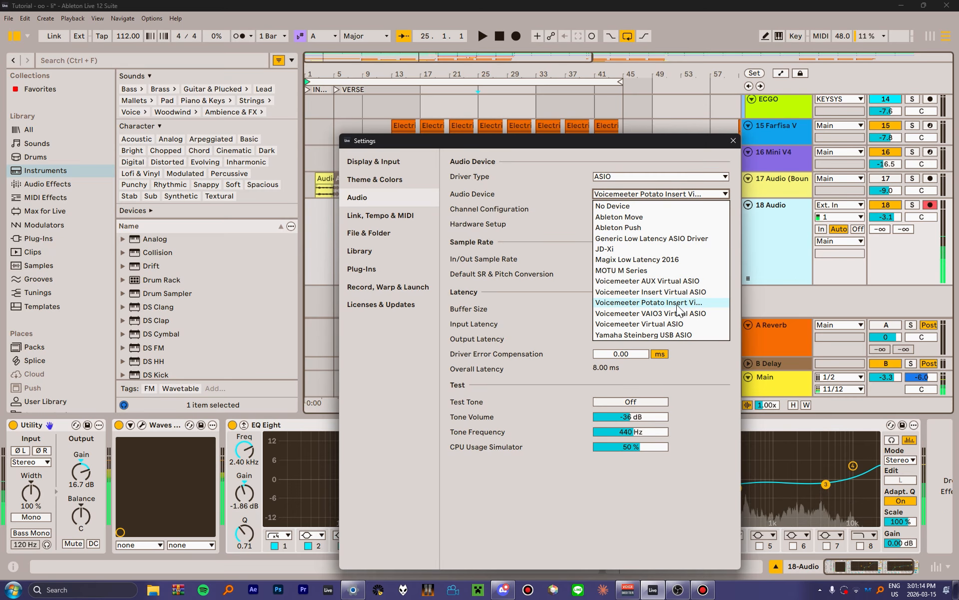
{"action": "left_click", "coordinate": [677, 303]}
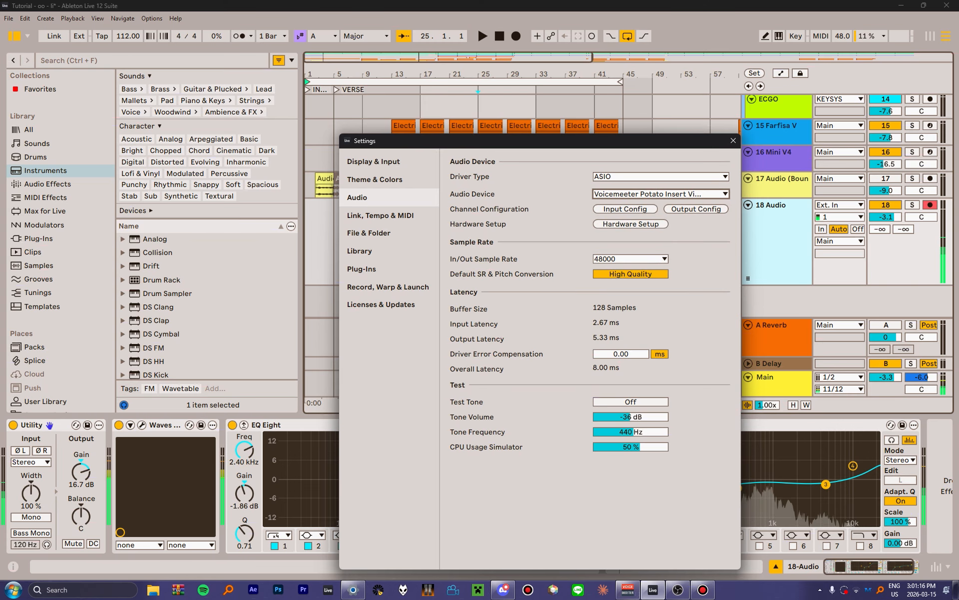
Step: Switch to Voicemeeter and bring up its system settings window, placed so the ASIO and Patch Insert sections are readable
{"action": "left_click", "coordinate": [628, 589]}
{"action": "left_click", "coordinate": [801, 65]}
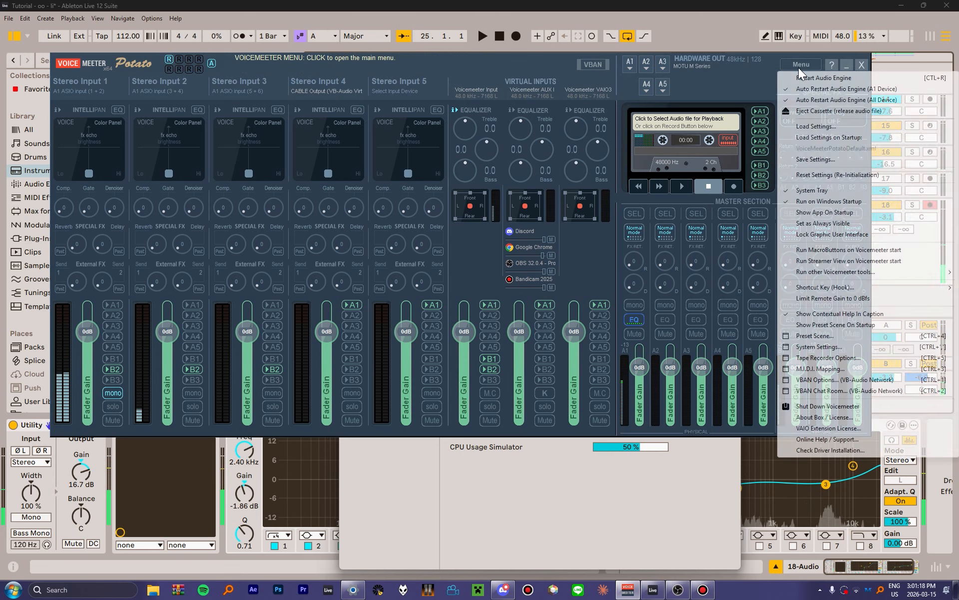
{"action": "left_click", "coordinate": [824, 347]}
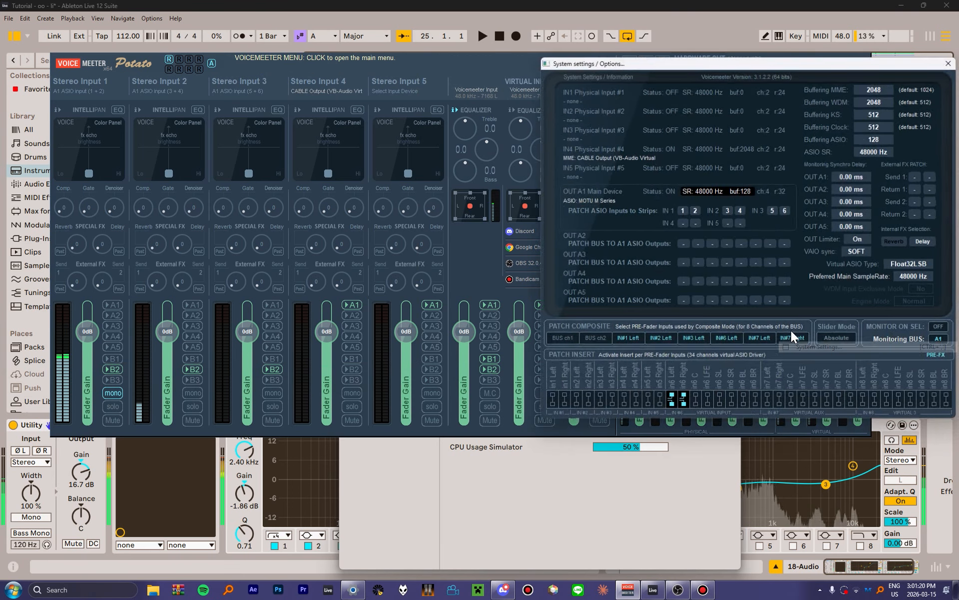
{"action": "left_click_drag", "start_coordinate": [643, 67], "coordinate": [518, 93]}
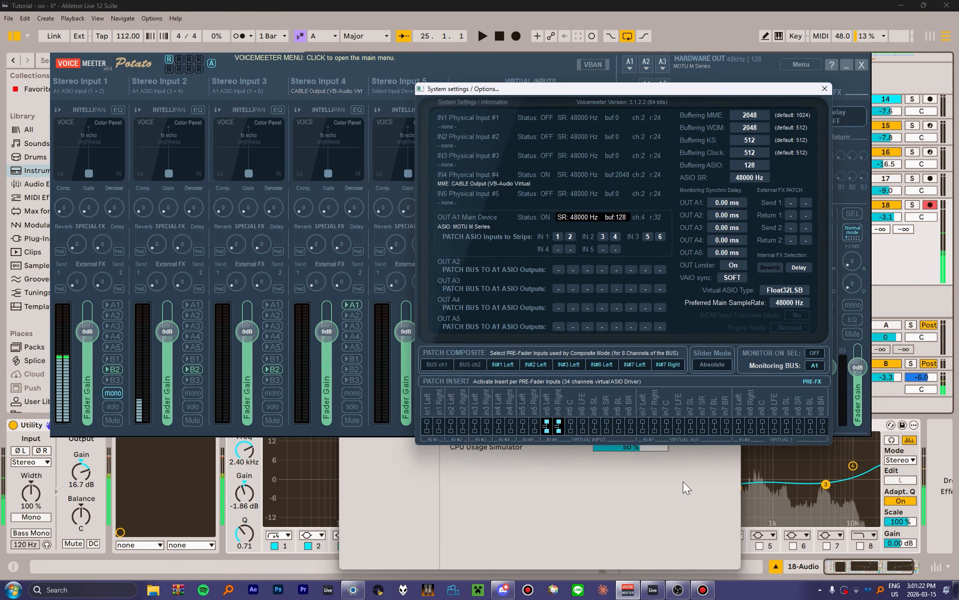
Step: Switch back to Ableton Live, review the available audio devices and the enabled input channels, and close the settings
{"action": "left_click", "coordinate": [484, 496]}
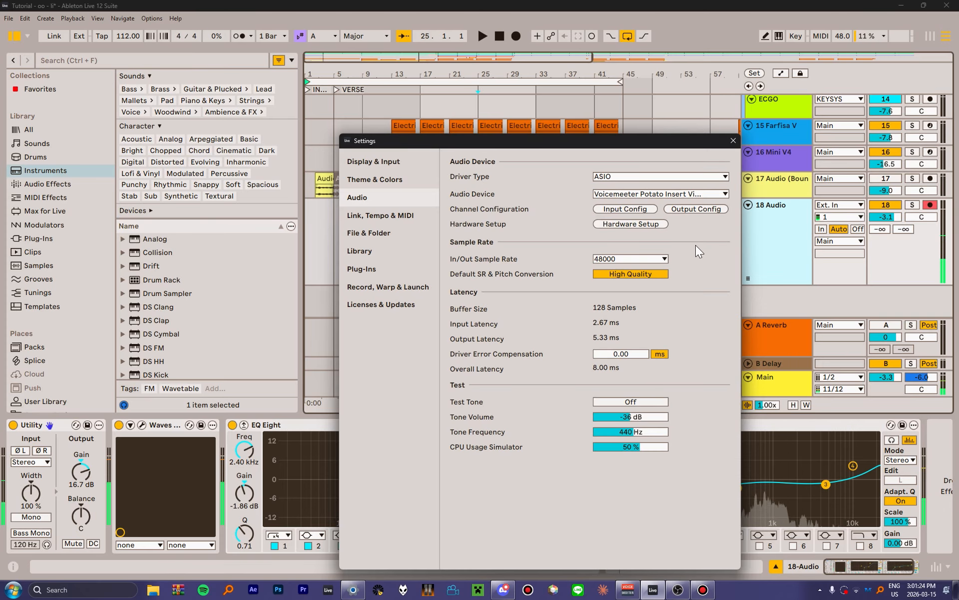
{"action": "left_click", "coordinate": [664, 195]}
{"action": "left_click", "coordinate": [546, 209]}
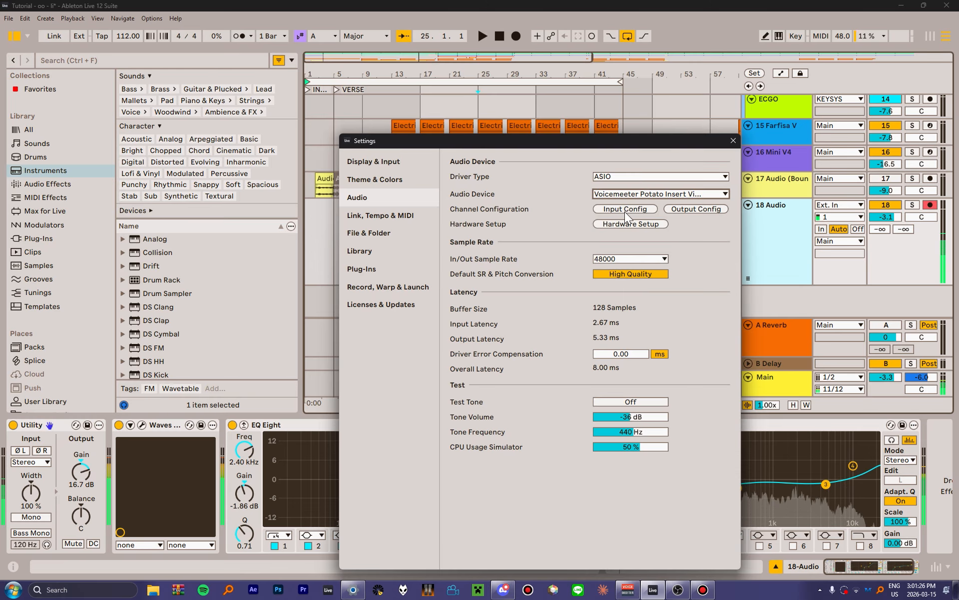
{"action": "left_click", "coordinate": [621, 210]}
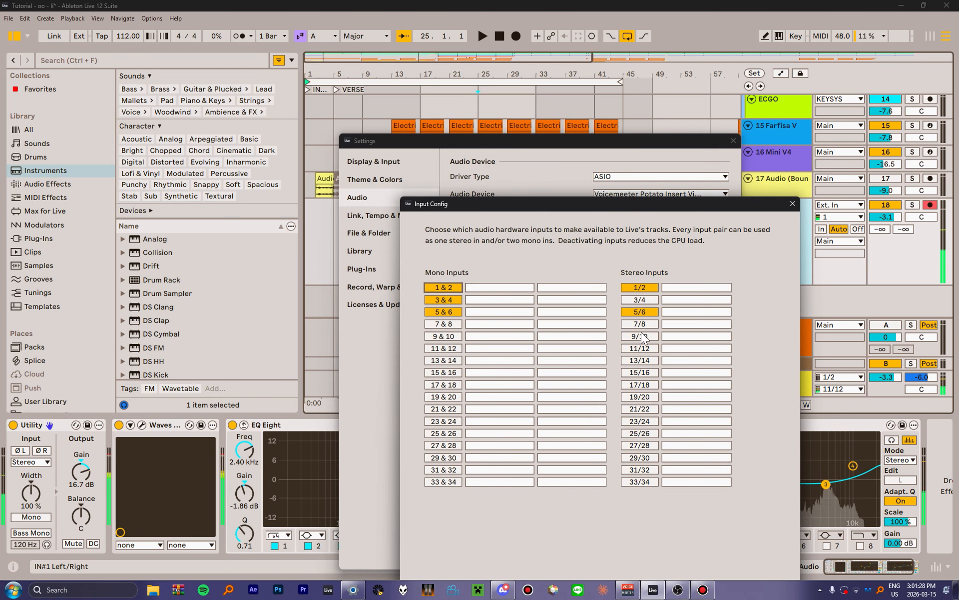
{"action": "left_click", "coordinate": [793, 204]}
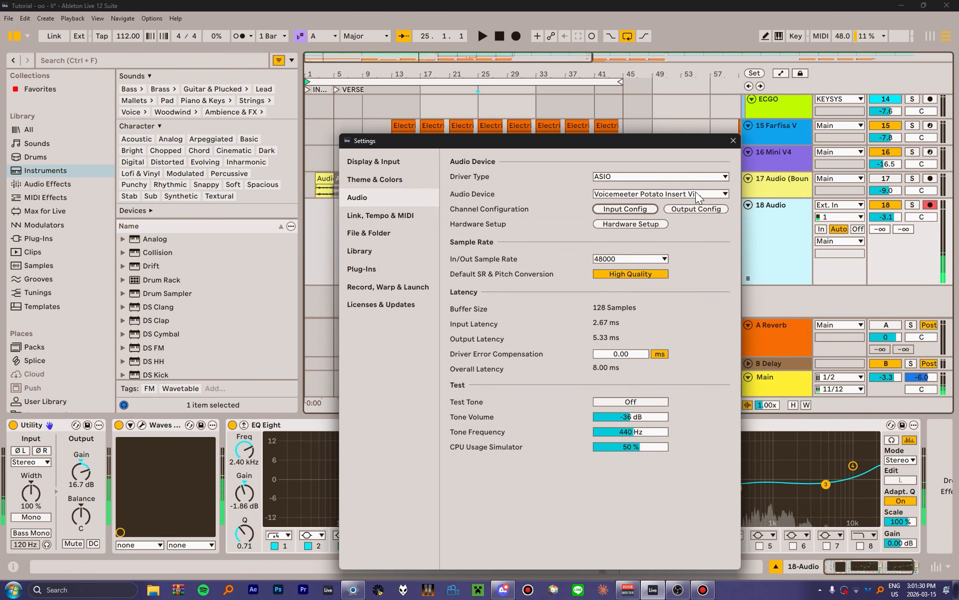
{"action": "left_click", "coordinate": [663, 195]}
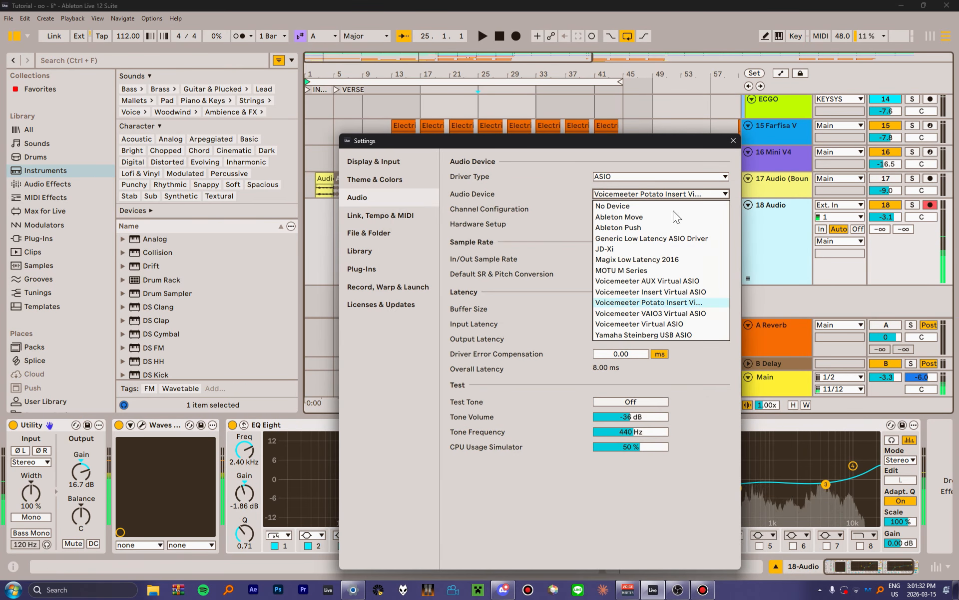
{"action": "left_click", "coordinate": [547, 264]}
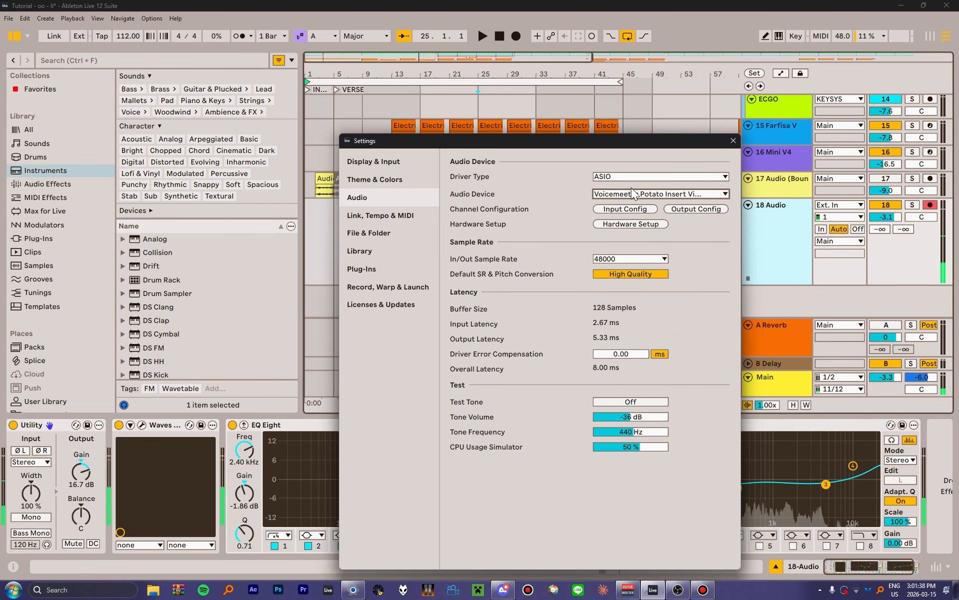
{"action": "left_click", "coordinate": [734, 141]}
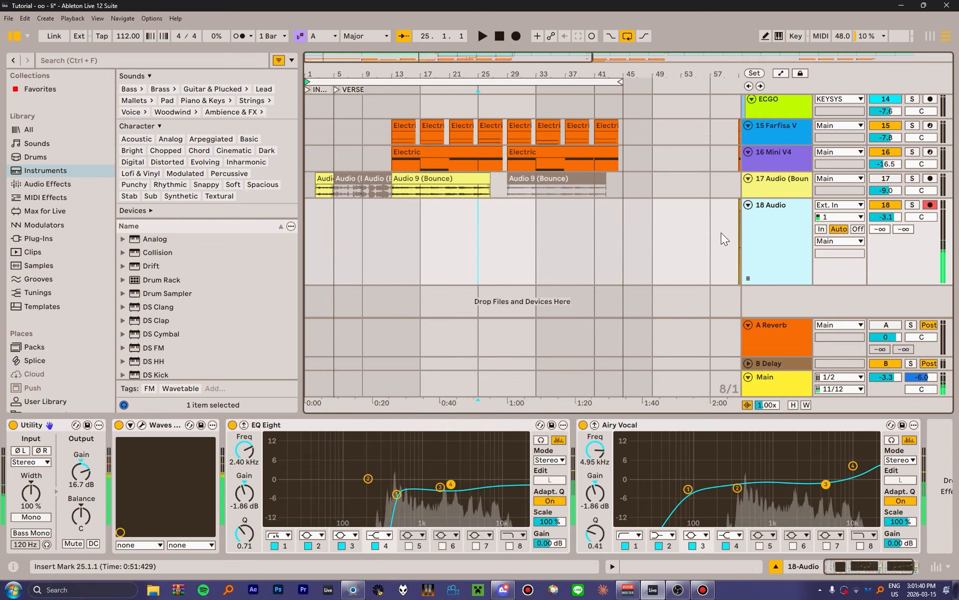
Step: Switch to Voicemeeter and turn off the Patch Insert channels in6 Left and in6 Right
{"action": "left_click", "coordinate": [627, 589]}
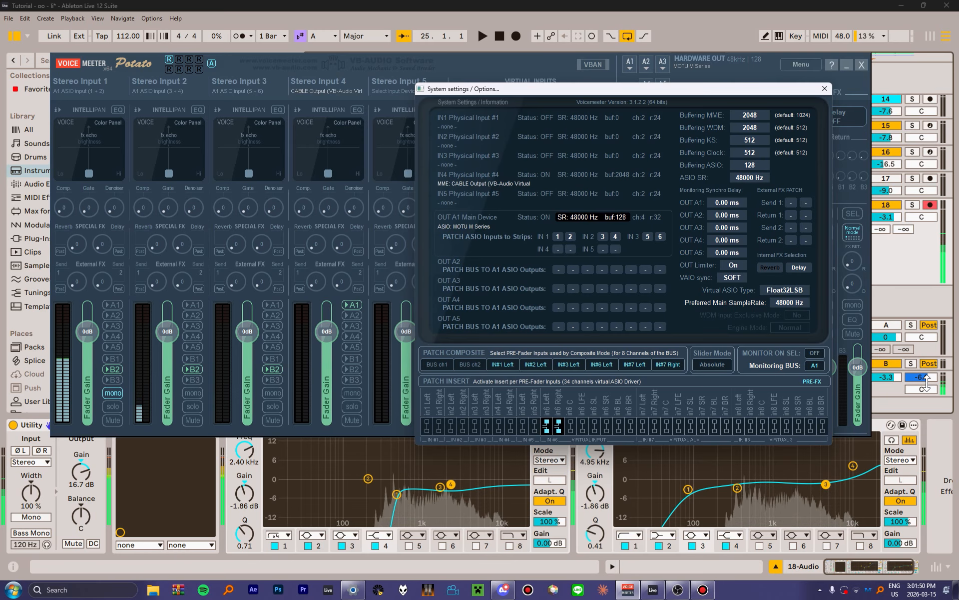
{"action": "left_click", "coordinate": [547, 433]}
{"action": "left_click", "coordinate": [558, 431]}
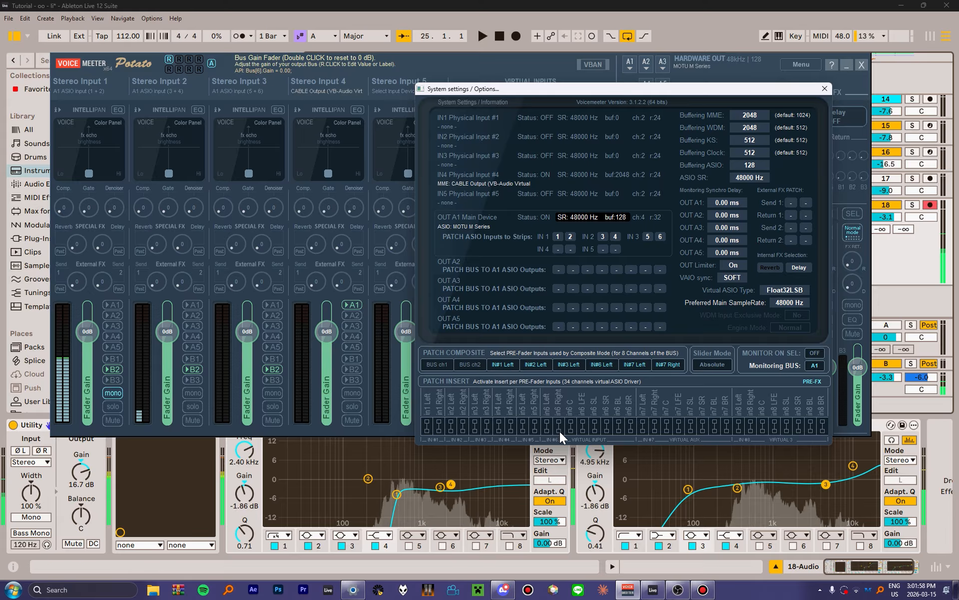
Step: Enable the Patch Insert channels in6 Left and in6 Right
{"action": "left_click", "coordinate": [559, 431]}
{"action": "left_click", "coordinate": [550, 431]}
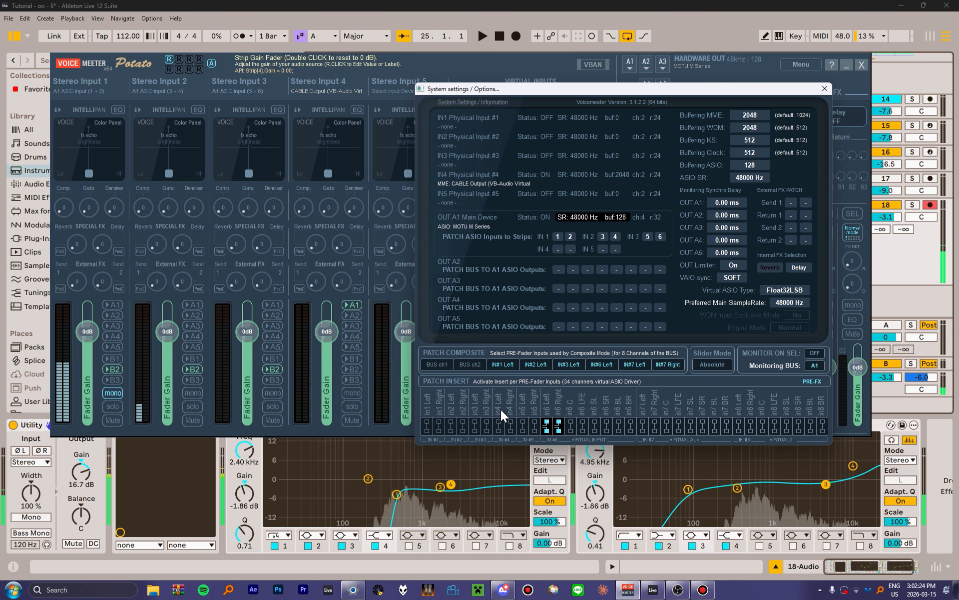
{"action": "left_click", "coordinate": [558, 424]}
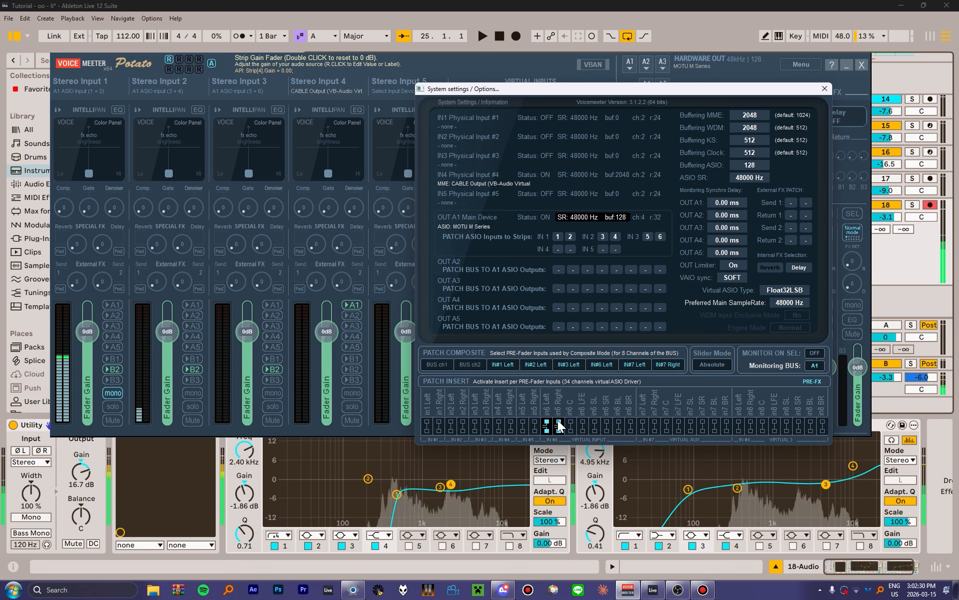
{"action": "left_click", "coordinate": [560, 424]}
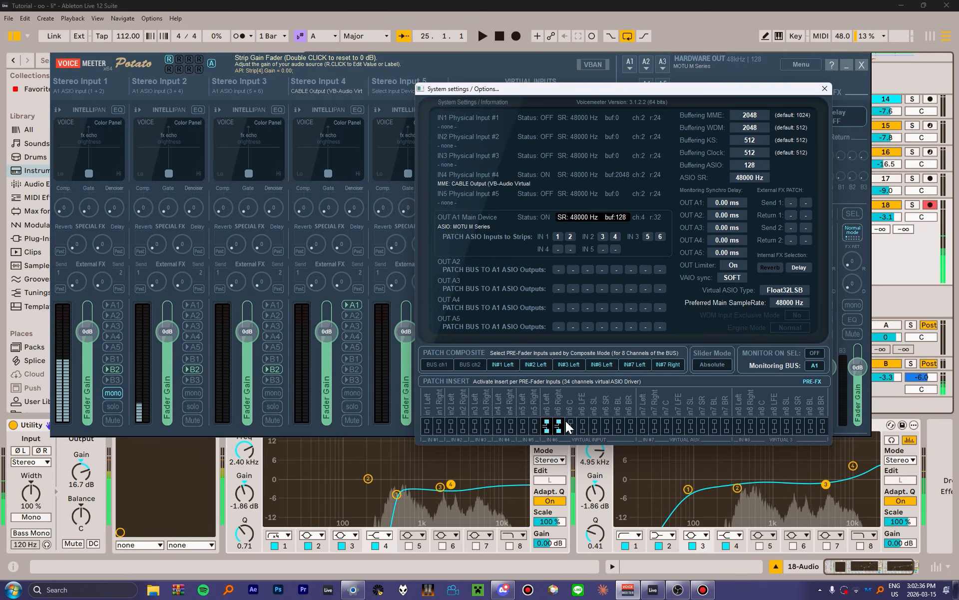
Step: Switch to Ableton Live, select the Main track and enlarge it to show its output routing
{"action": "left_click", "coordinate": [884, 389]}
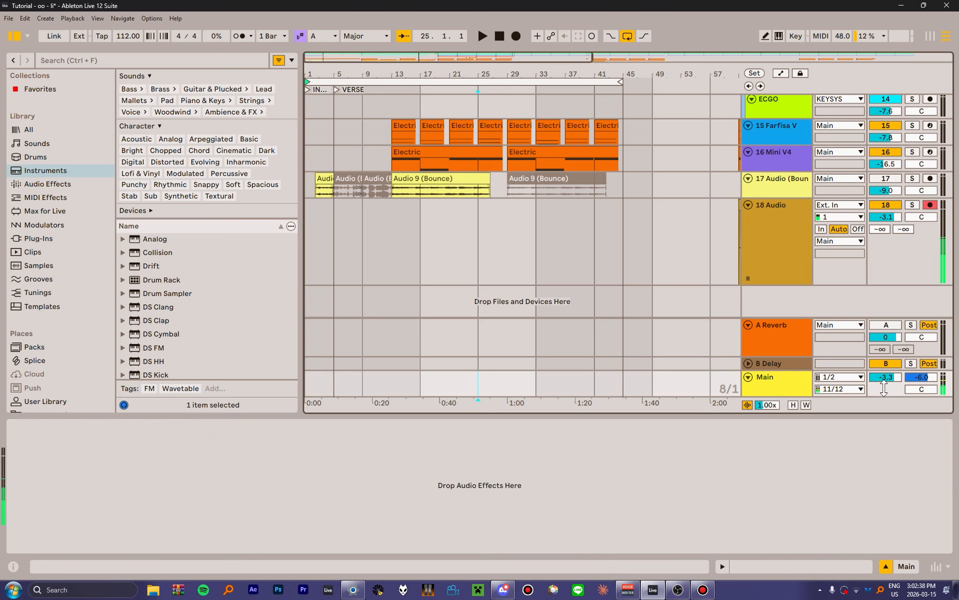
{"action": "left_click_drag", "start_coordinate": [799, 370], "coordinate": [794, 236]}
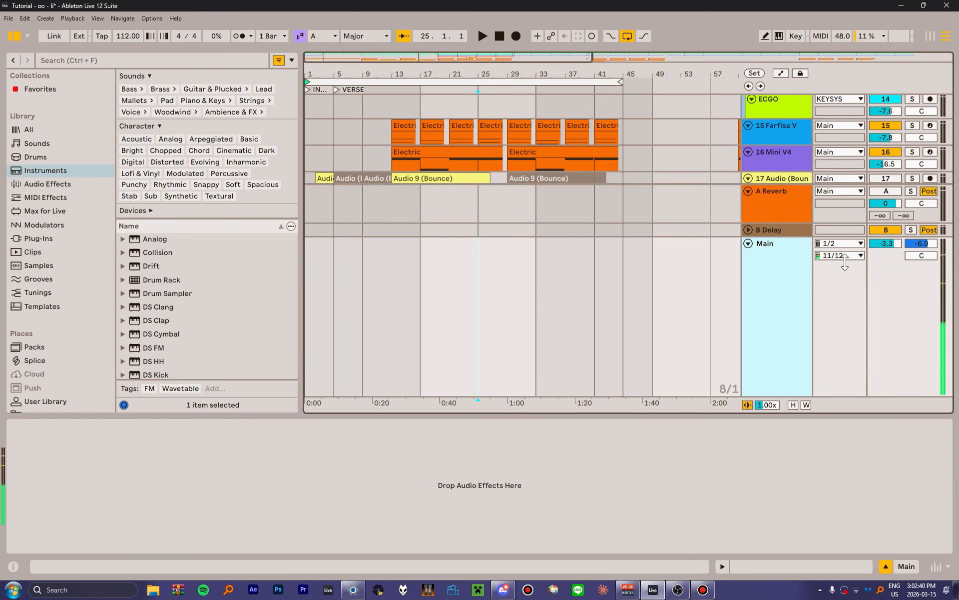
Step: Review the hardware output channel pairs available for the Main track and leave its output routing as it is
{"action": "left_click", "coordinate": [847, 257]}
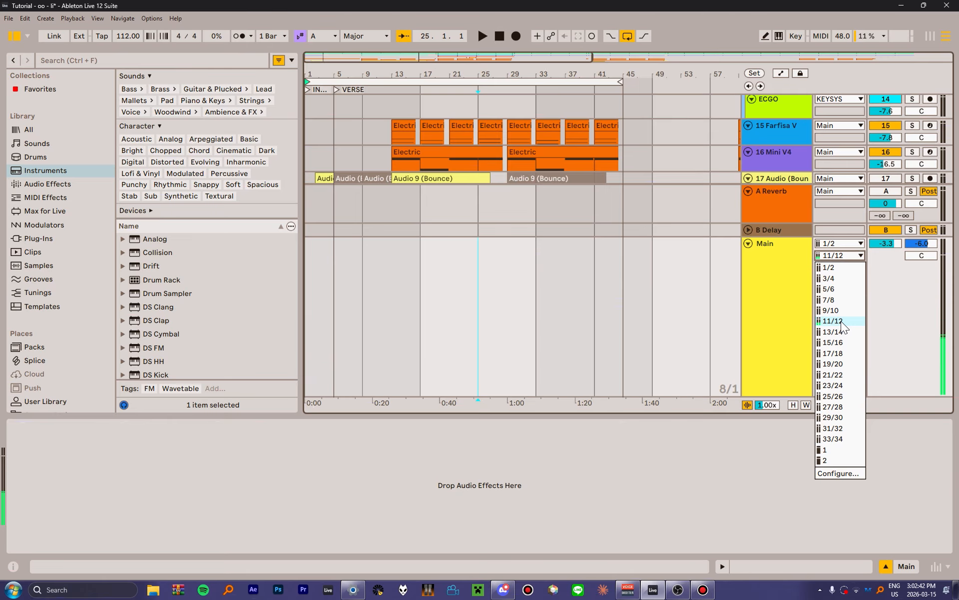
{"action": "left_click", "coordinate": [796, 314]}
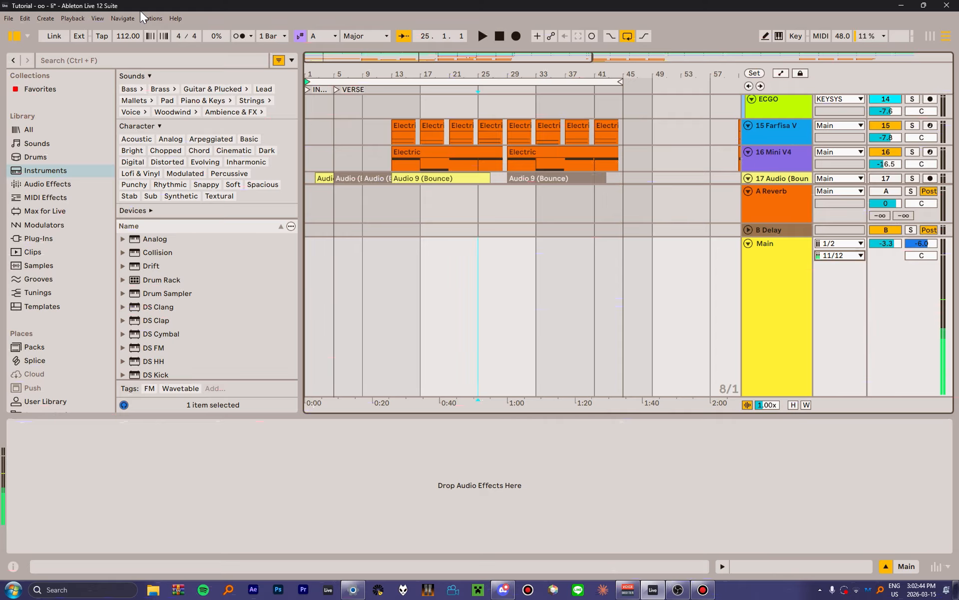
{"action": "left_click", "coordinate": [824, 255]}
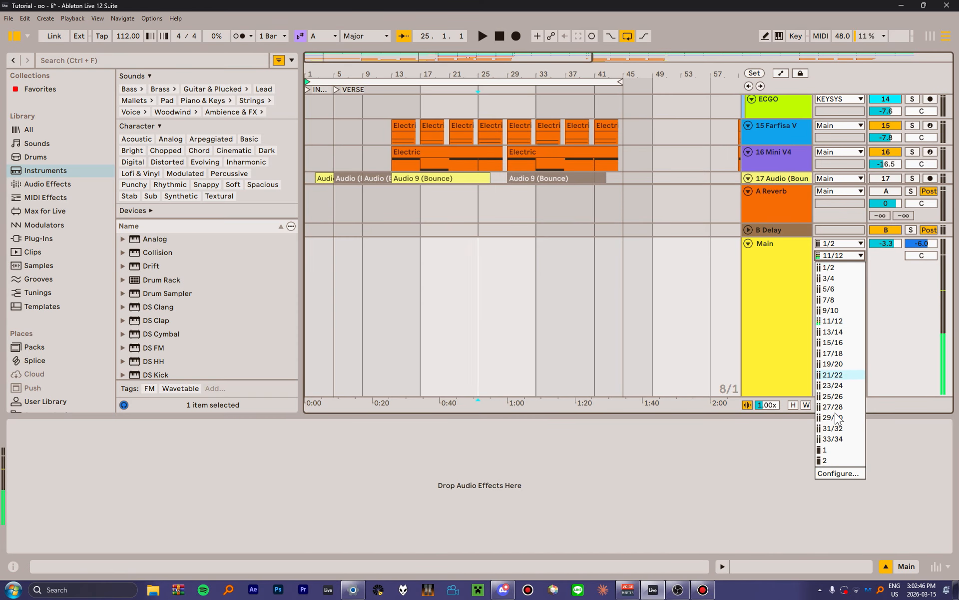
{"action": "left_click", "coordinate": [787, 324]}
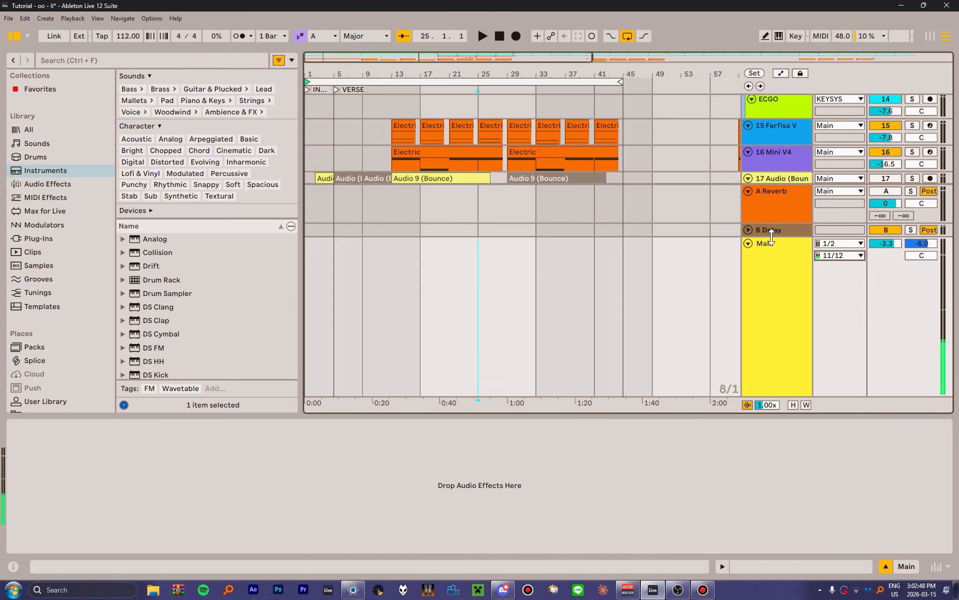
Step: Review the external input channels available for the 18 Audio track and select that track
{"action": "key", "text": "ctrl+t"}
{"action": "left_click", "coordinate": [828, 222]}
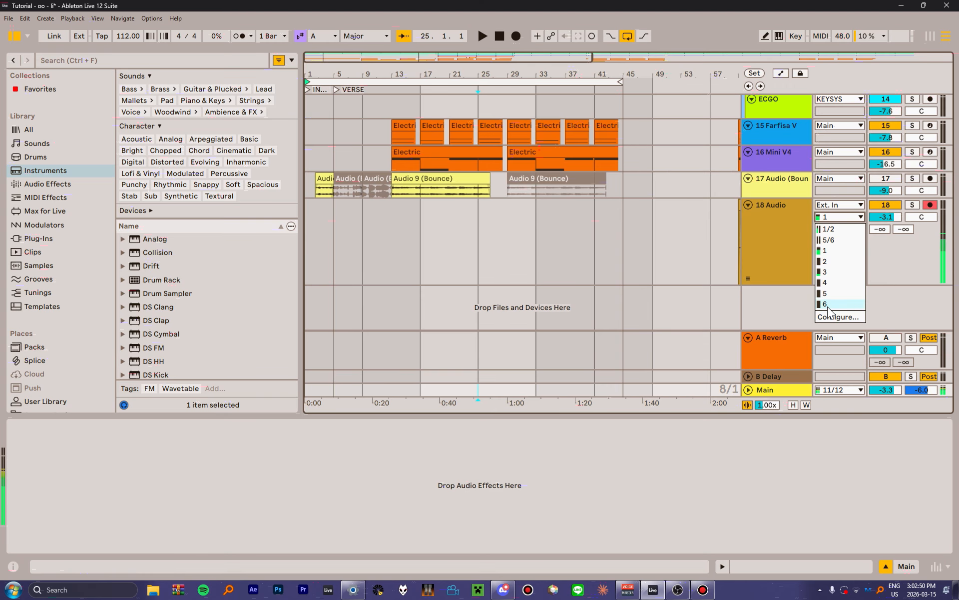
{"action": "left_click", "coordinate": [787, 247]}
{"action": "left_click", "coordinate": [788, 247]}
Step: Review the enabled mono and stereo hardware inputs in the audio settings' input configuration and close it
{"action": "left_click", "coordinate": [153, 18]}
{"action": "left_click", "coordinate": [168, 383]}
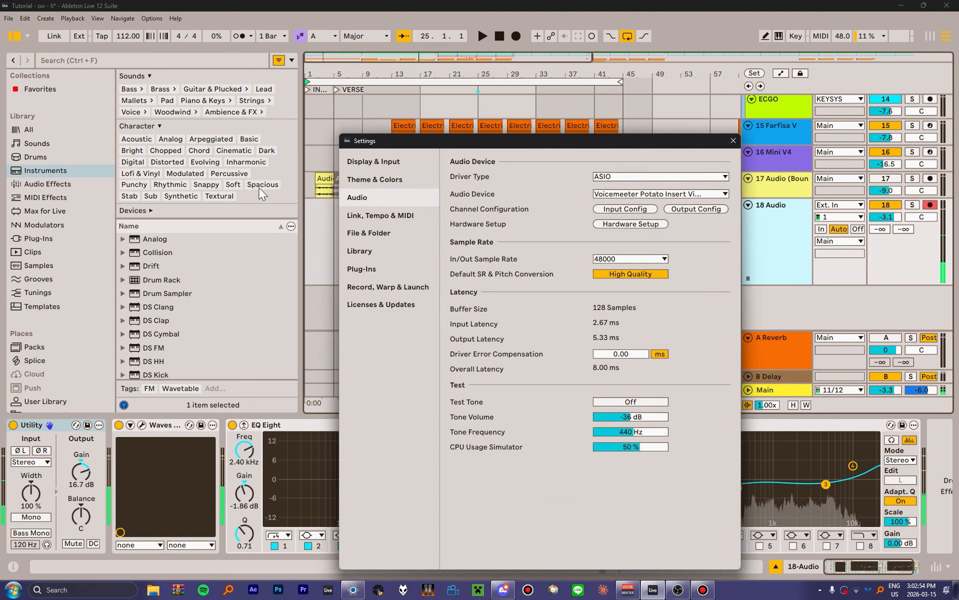
{"action": "left_click", "coordinate": [639, 209]}
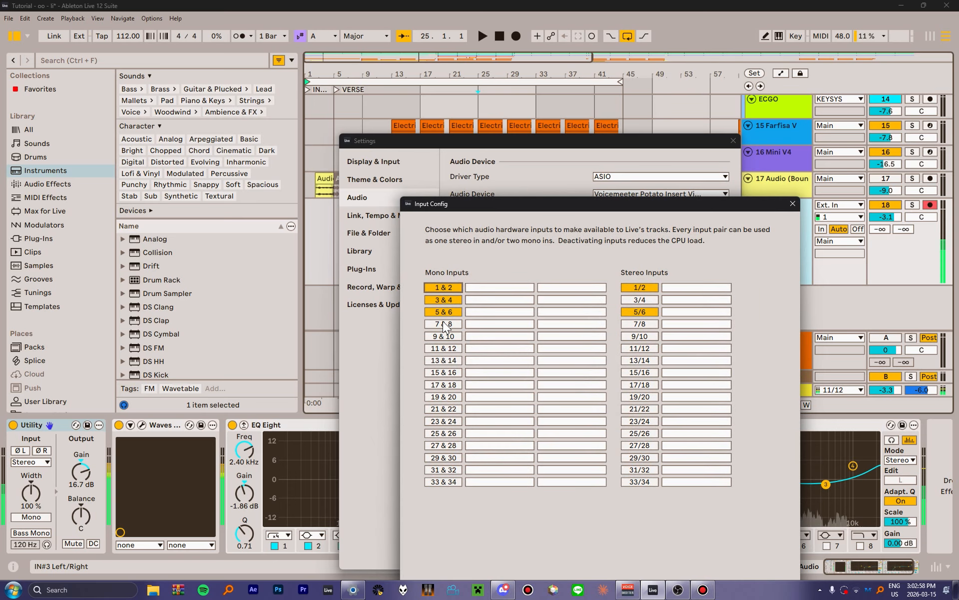
{"action": "left_click", "coordinate": [796, 203]}
{"action": "left_click", "coordinate": [709, 209]}
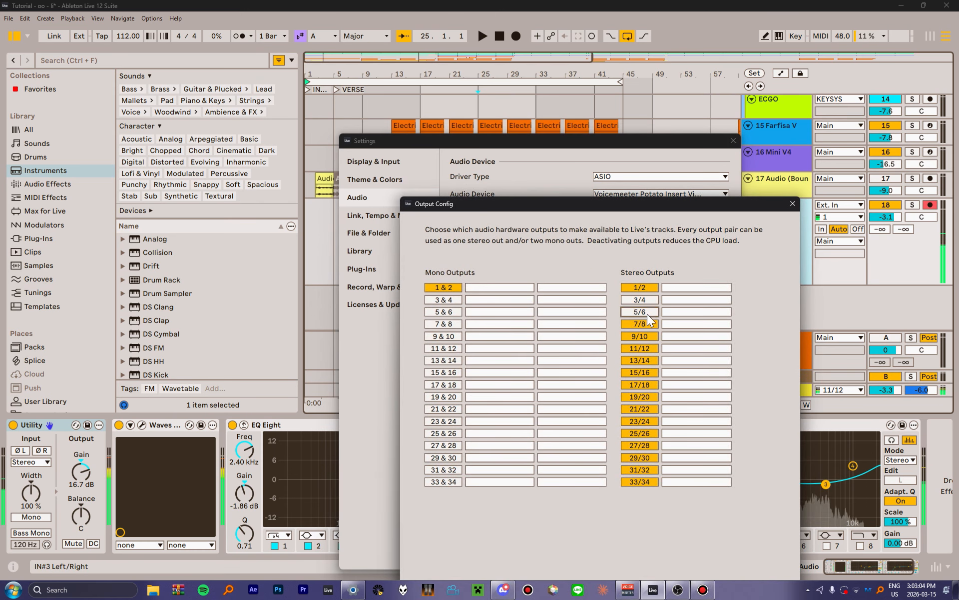
{"action": "left_click", "coordinate": [645, 396]}
{"action": "left_click", "coordinate": [649, 408]}
{"action": "left_click", "coordinate": [646, 421]}
{"action": "left_click", "coordinate": [644, 433]}
{"action": "left_click", "coordinate": [646, 445]}
{"action": "left_click", "coordinate": [647, 469]}
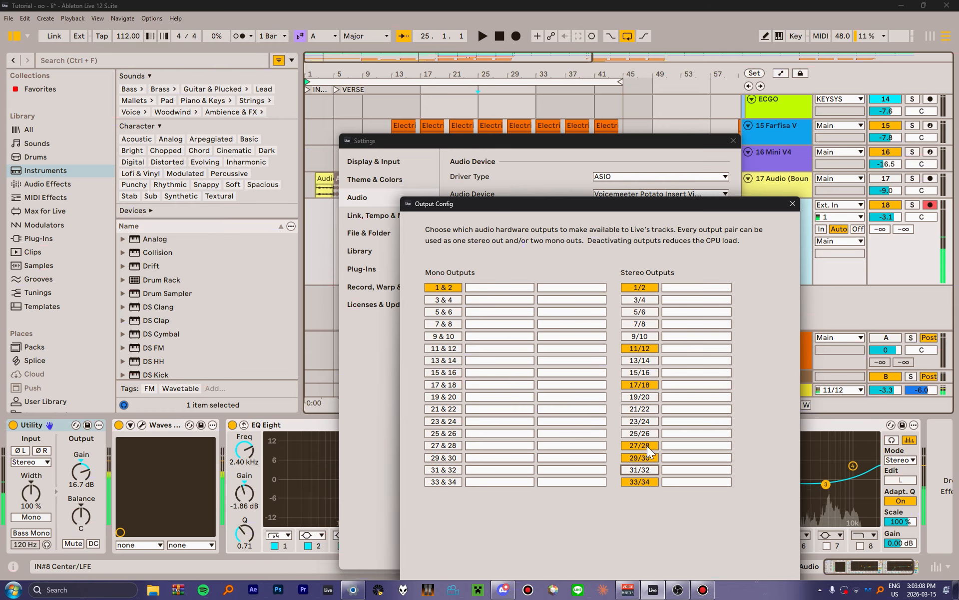
{"action": "left_click", "coordinate": [792, 204]}
{"action": "left_click", "coordinate": [732, 140]}
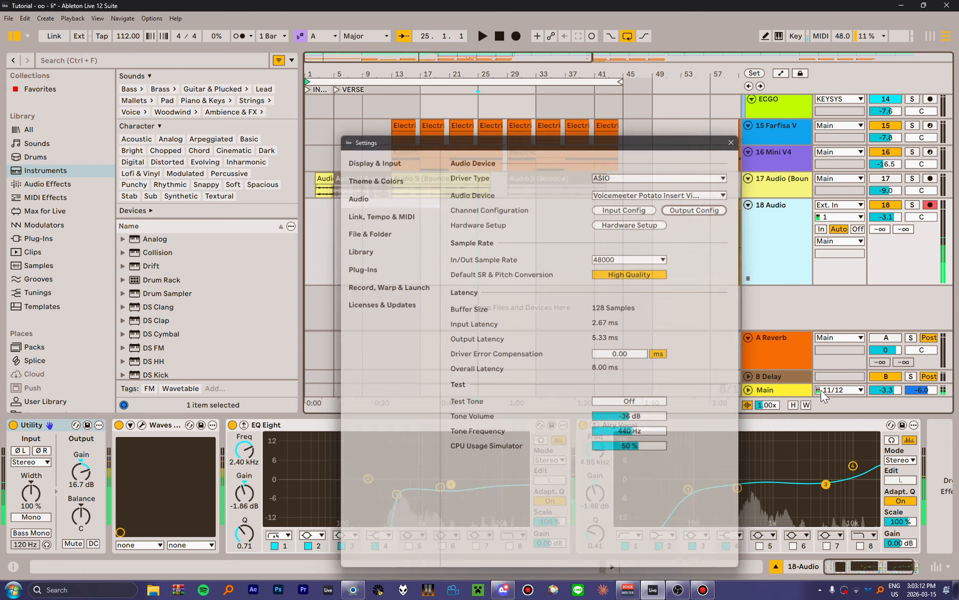
{"action": "left_click", "coordinate": [839, 390]}
{"action": "left_click", "coordinate": [554, 198]}
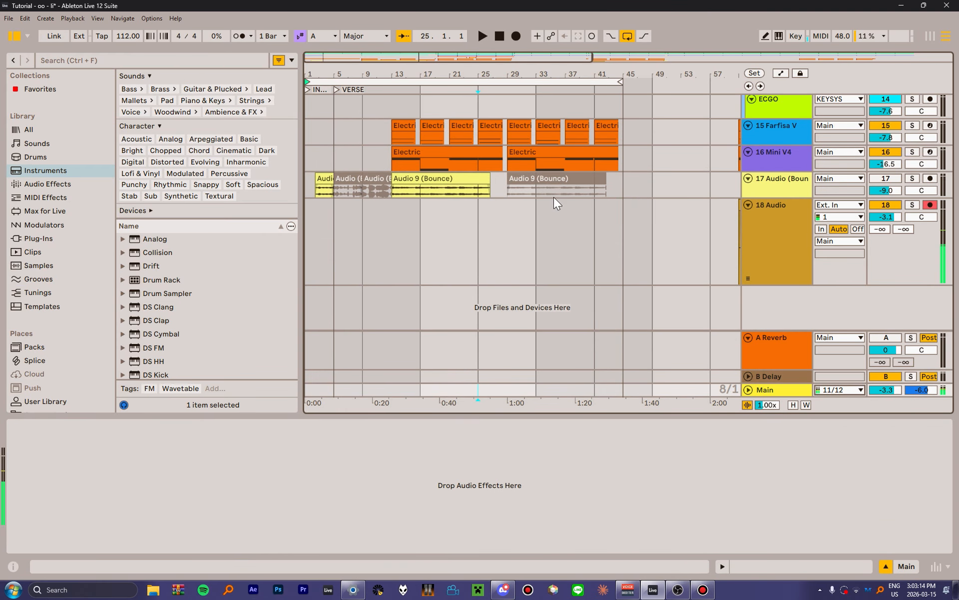
Step: Limit the enabled stereo outputs to 1/2 and 11/12 in the output configuration, apply the change and close the settings
{"action": "left_click", "coordinate": [148, 17]}
{"action": "left_click", "coordinate": [232, 386]}
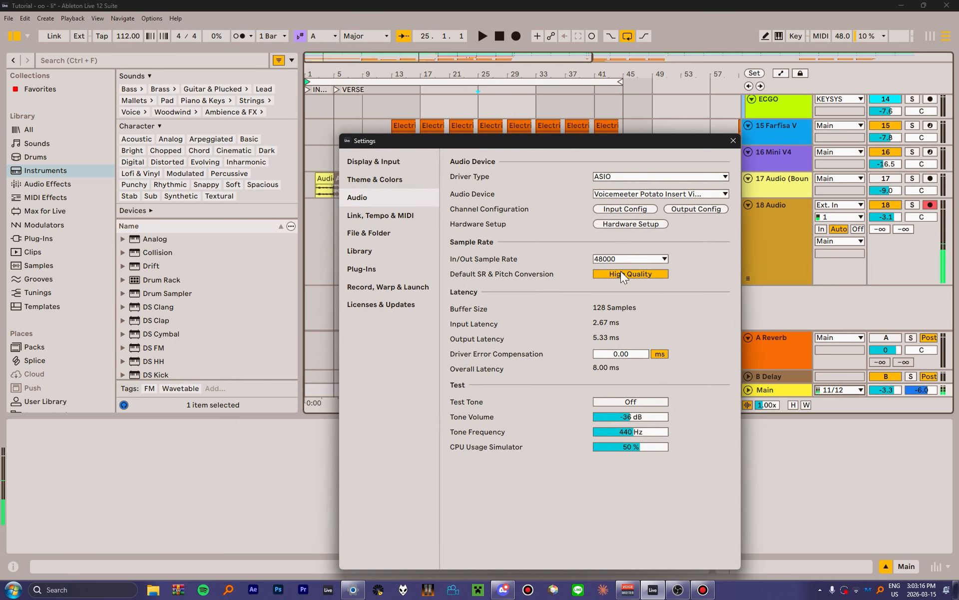
{"action": "left_click", "coordinate": [685, 209]}
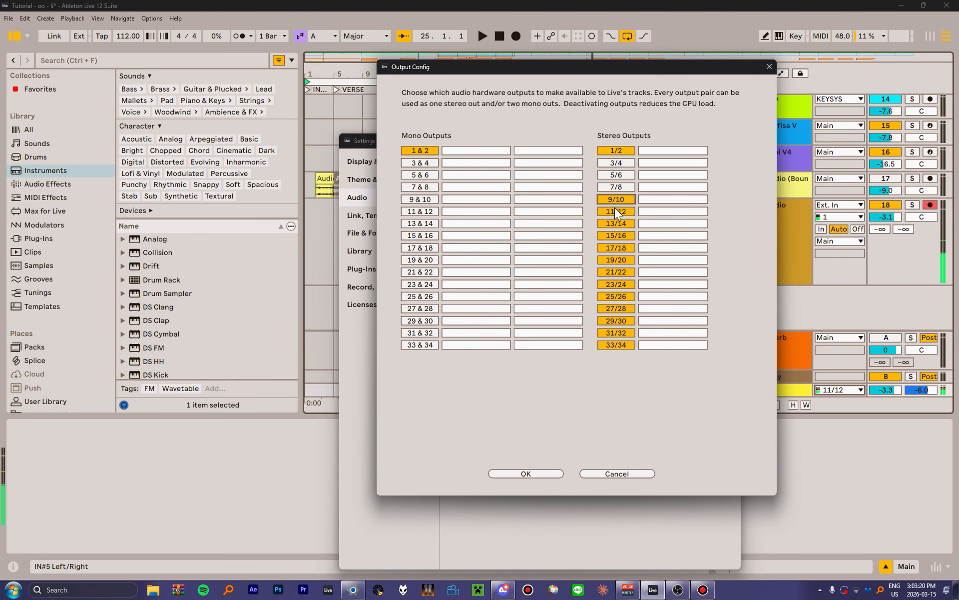
{"action": "left_click_drag", "start_coordinate": [615, 208], "coordinate": [613, 226]}
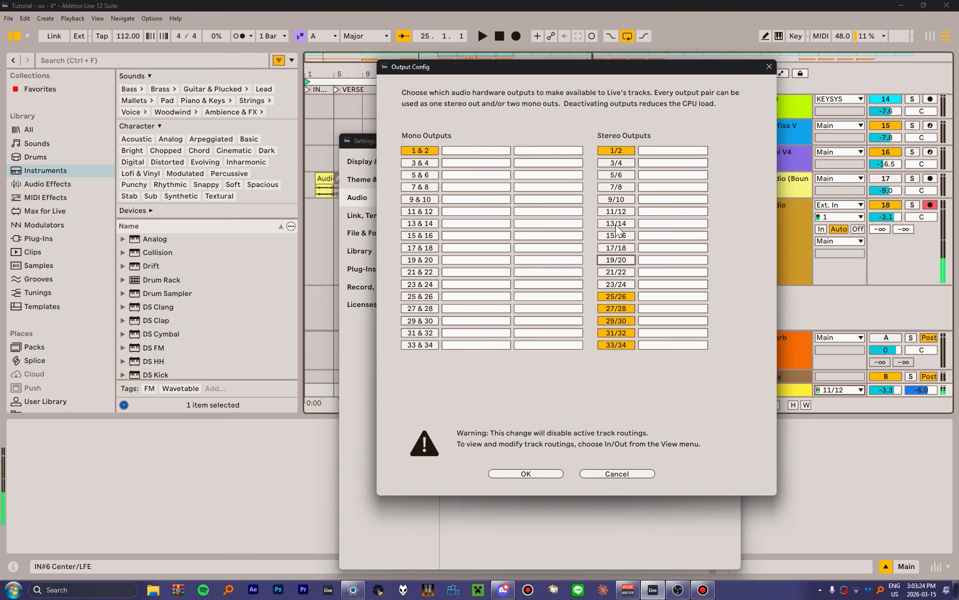
{"action": "left_click", "coordinate": [616, 211]}
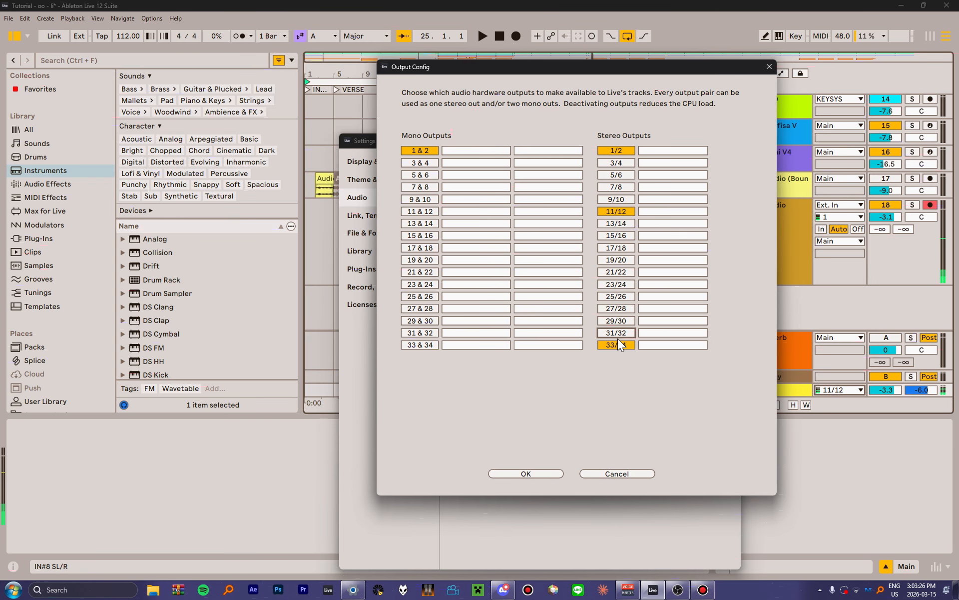
{"action": "left_click", "coordinate": [517, 474]}
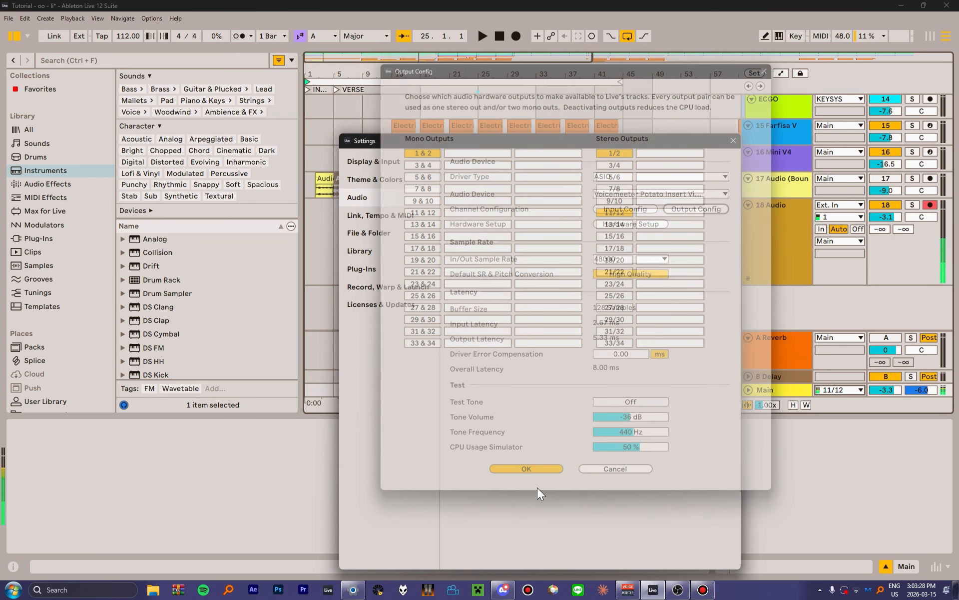
{"action": "left_click", "coordinate": [732, 141]}
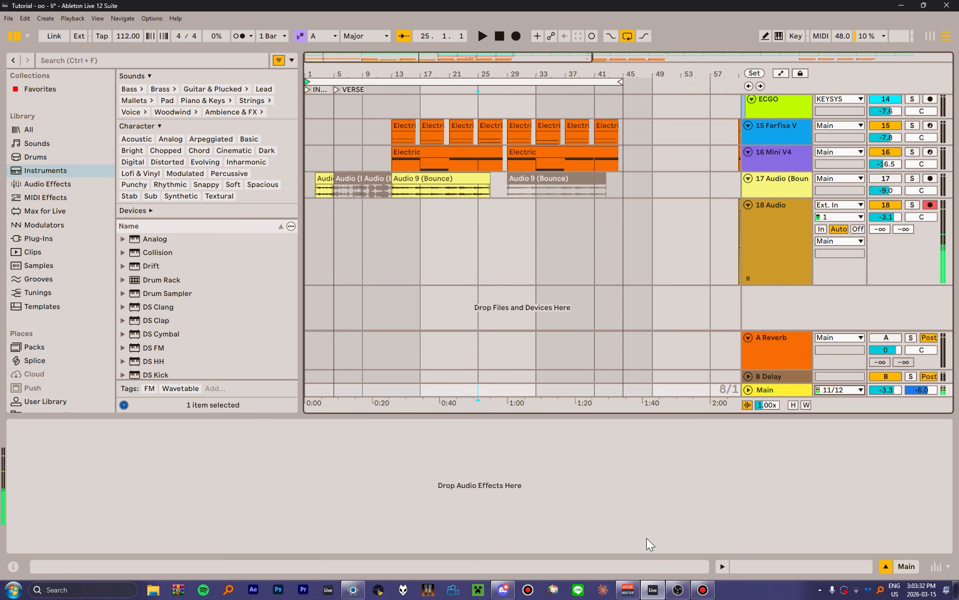
Step: Check the Patch Insert channels in Voicemeeter, return to Ableton Live to view its audio device settings, and close them
{"action": "left_click", "coordinate": [629, 590]}
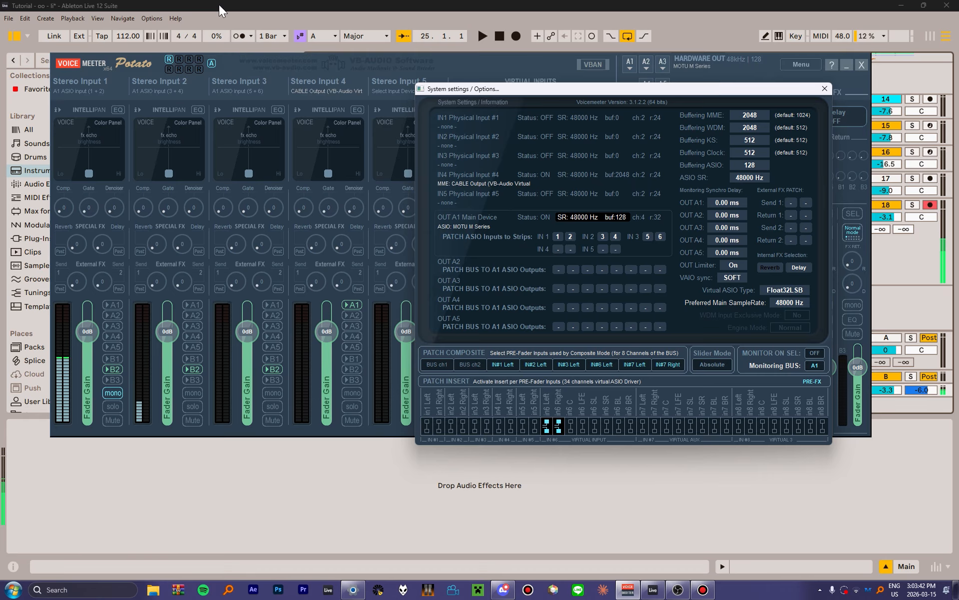
{"action": "left_click", "coordinate": [152, 18]}
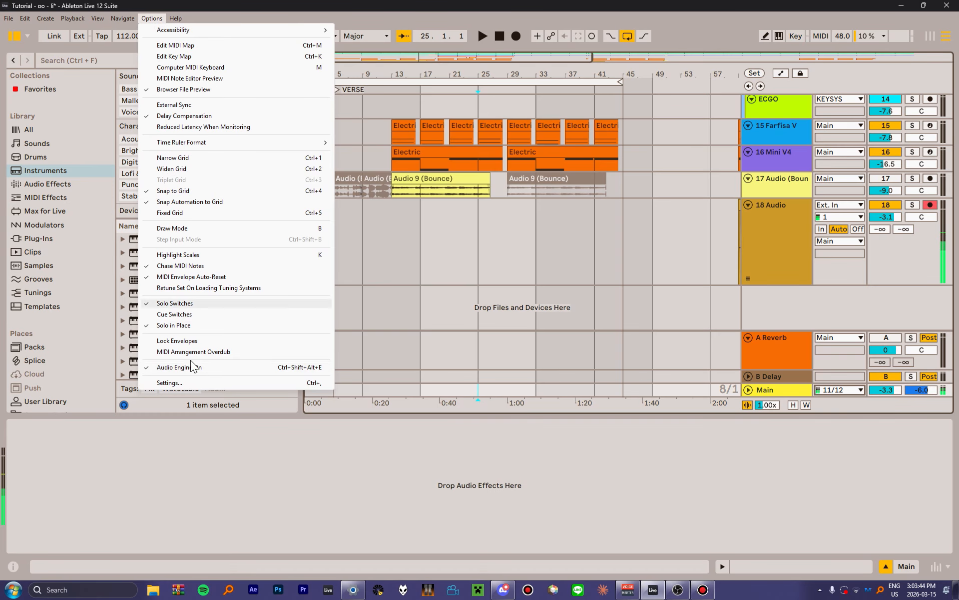
{"action": "left_click", "coordinate": [196, 382]}
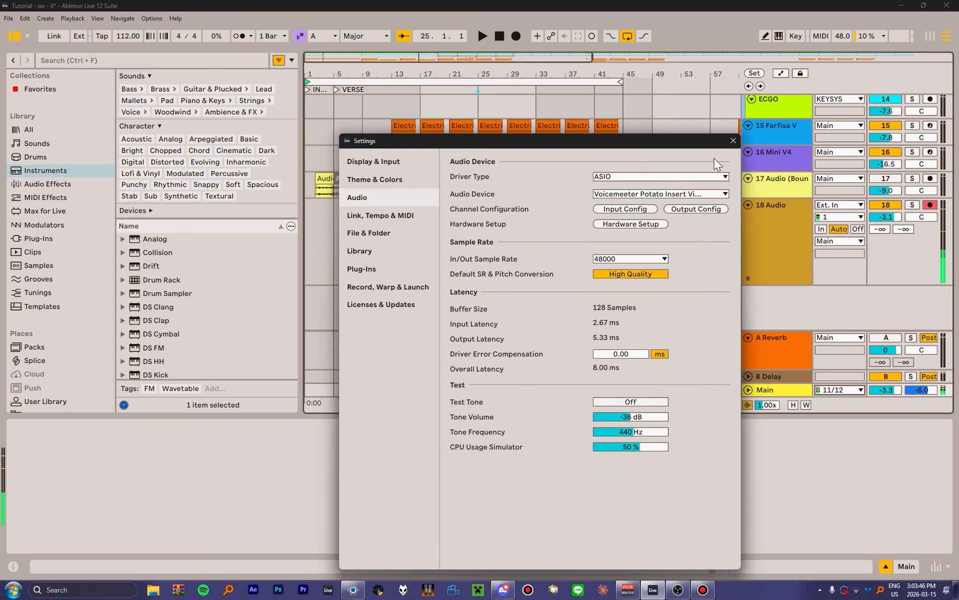
{"action": "left_click", "coordinate": [733, 141]}
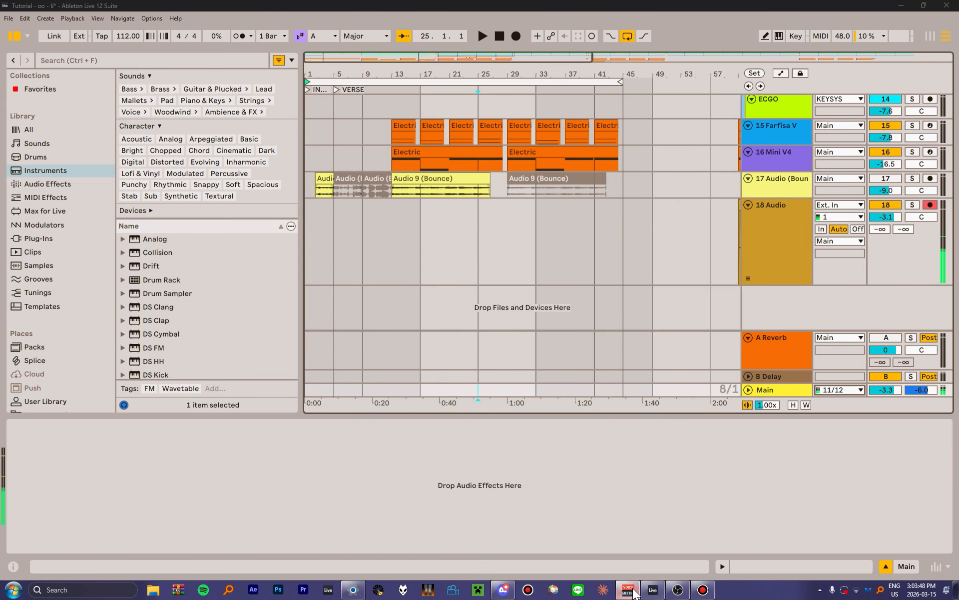
Step: Switch to Voicemeeter, review the Patch Insert channels and close the System settings window
{"action": "left_click", "coordinate": [630, 591]}
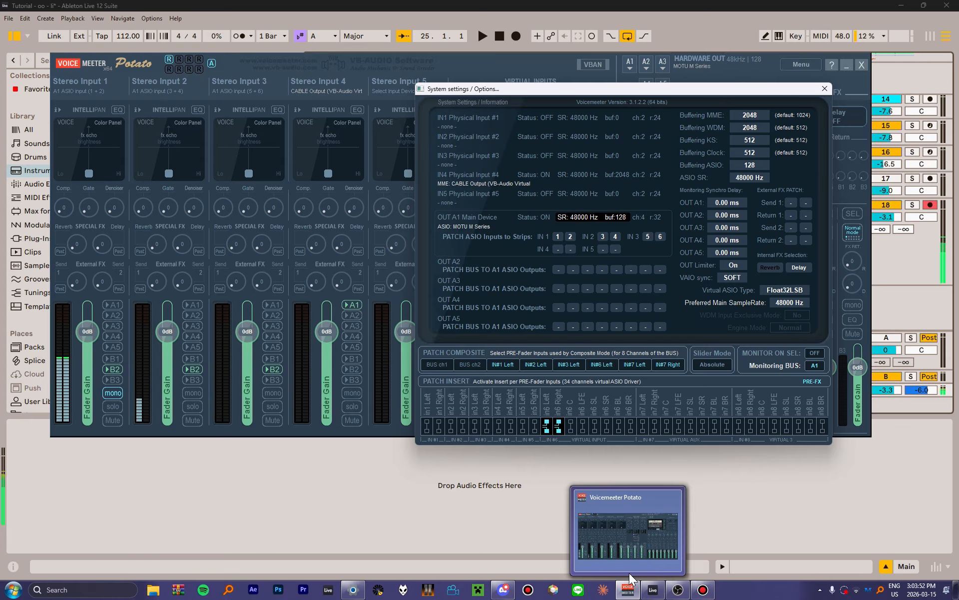
{"action": "mouse_move", "coordinate": [631, 572]}
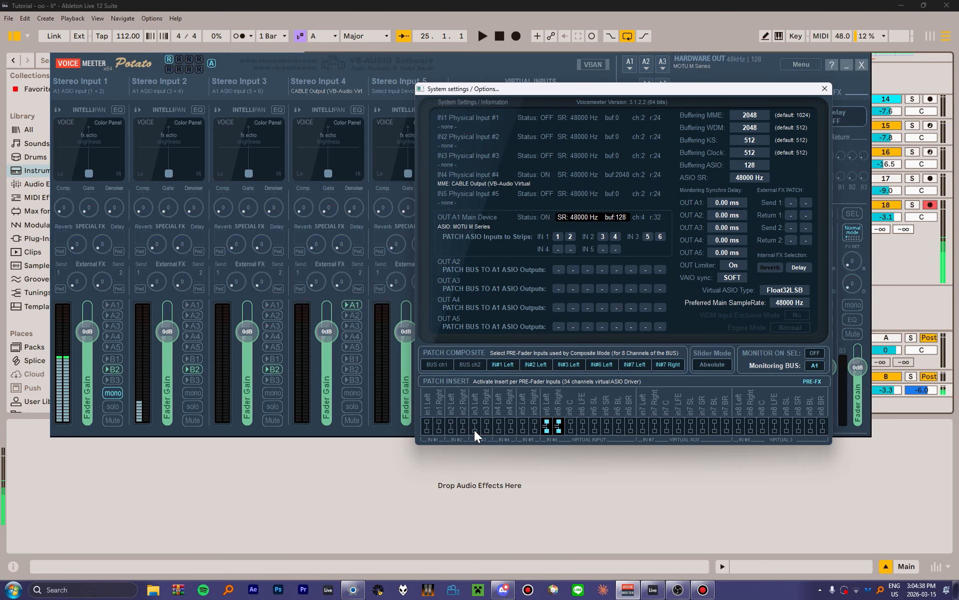
{"action": "left_click", "coordinate": [826, 89]}
Step: Return to Ableton Live, review the 18 Audio track's input channel and the enabled hardware inputs, and close the settings
{"action": "left_click", "coordinate": [910, 300]}
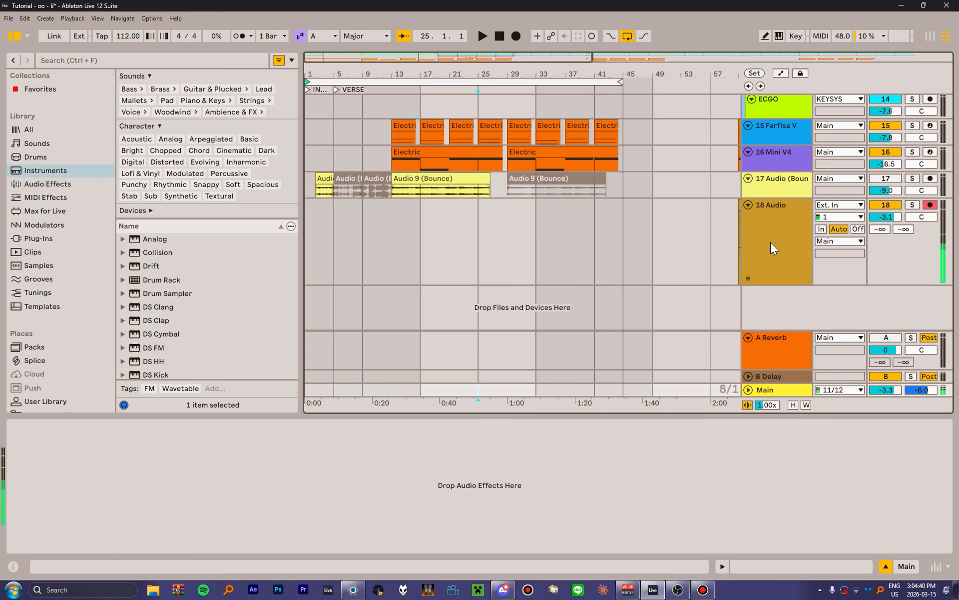
{"action": "left_click", "coordinate": [824, 217]}
{"action": "left_click", "coordinate": [771, 245]}
{"action": "left_click", "coordinate": [152, 19]}
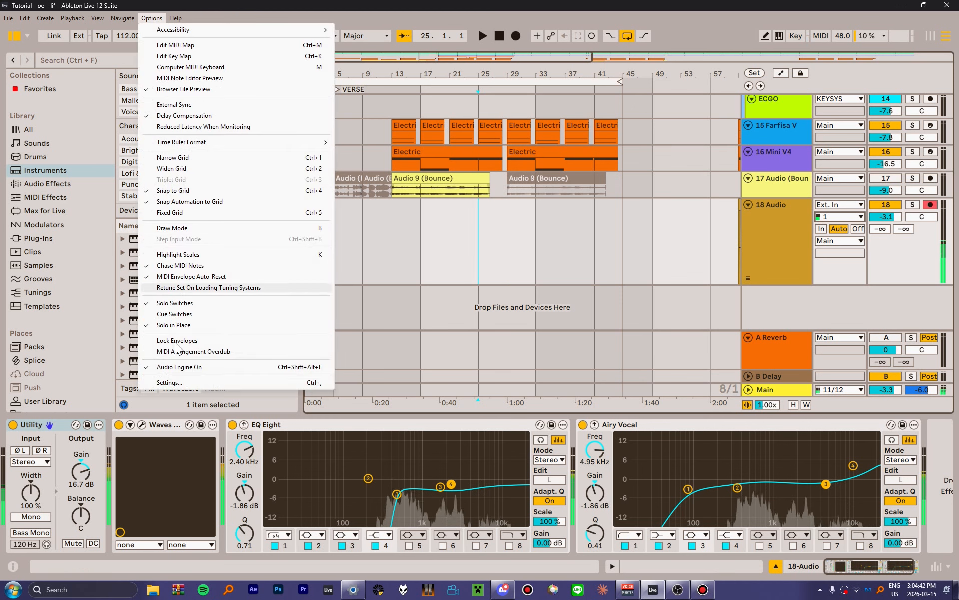
{"action": "left_click", "coordinate": [190, 387]}
{"action": "left_click", "coordinate": [625, 209]}
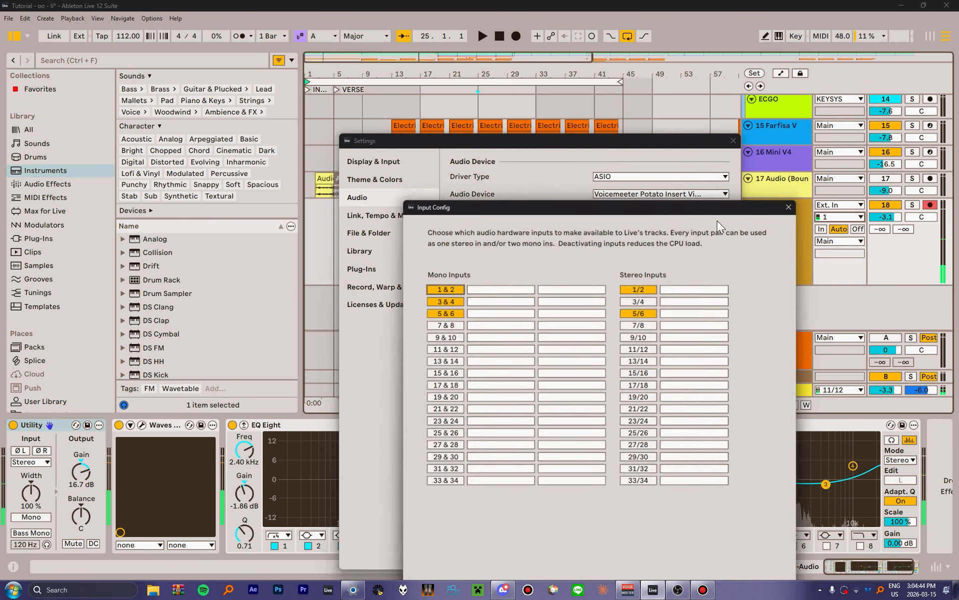
{"action": "left_click", "coordinate": [792, 204]}
{"action": "left_click", "coordinate": [733, 143]}
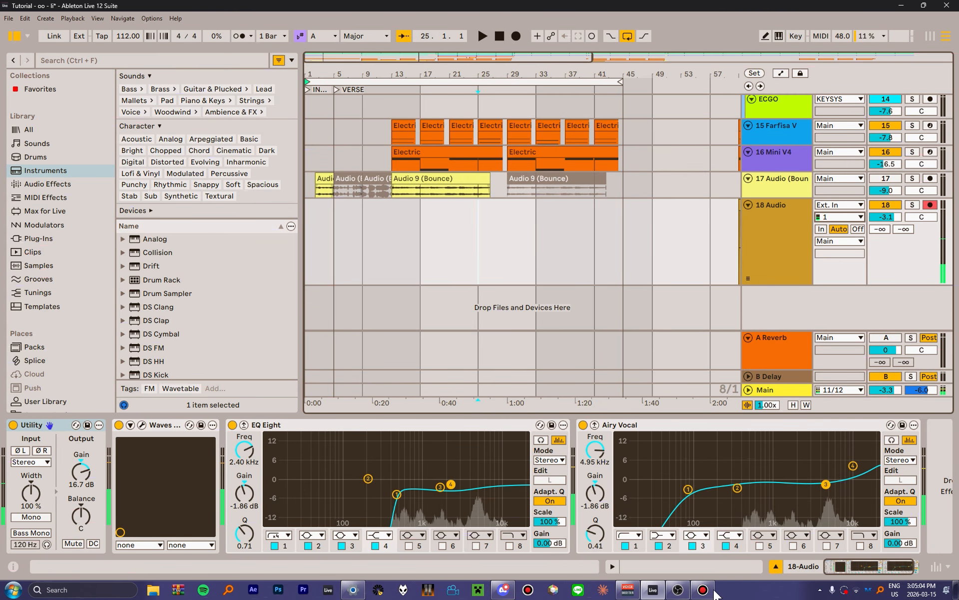
Step: Bring up Voicemeeter, switch to Bandicam and set the secondary sound device to Disable (Recommended) in its recording settings
{"action": "left_click", "coordinate": [624, 592]}
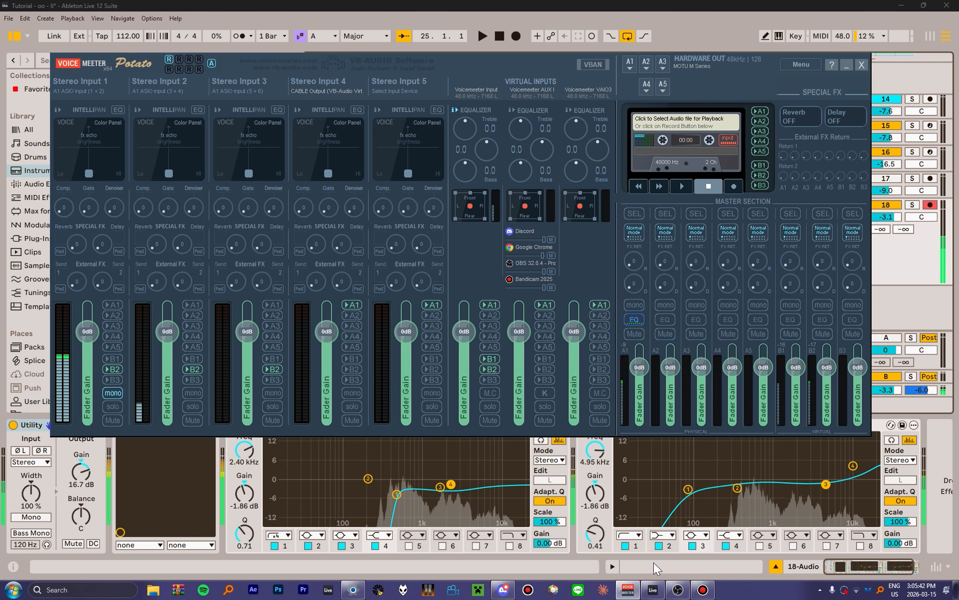
{"action": "left_click", "coordinate": [712, 591]}
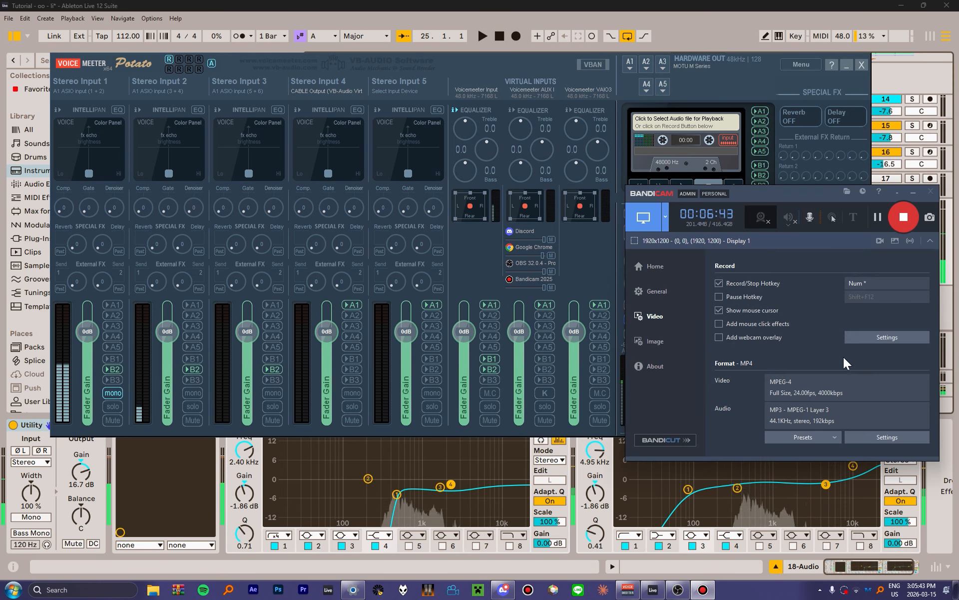
{"action": "left_click", "coordinate": [866, 333]}
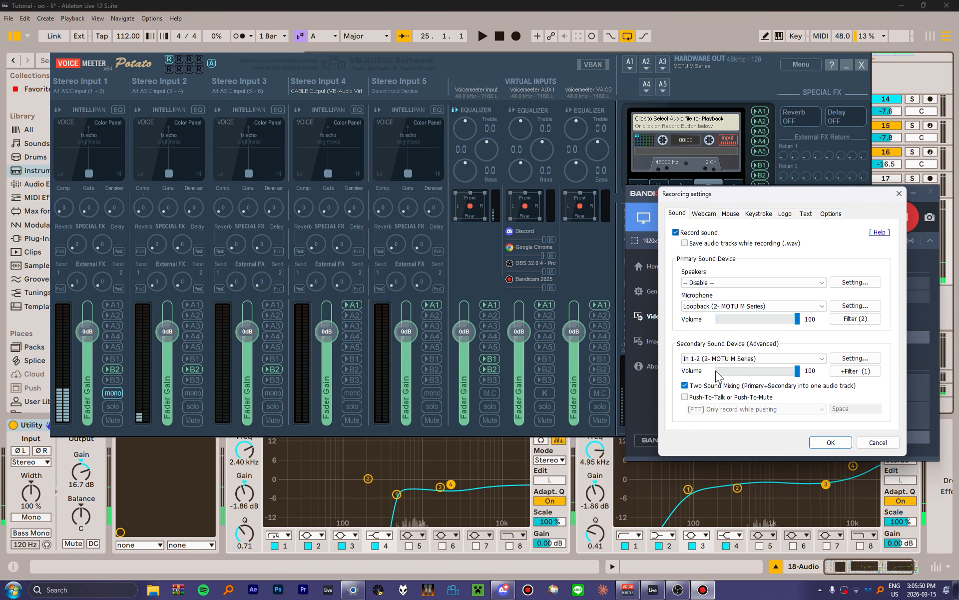
{"action": "left_click", "coordinate": [723, 356]}
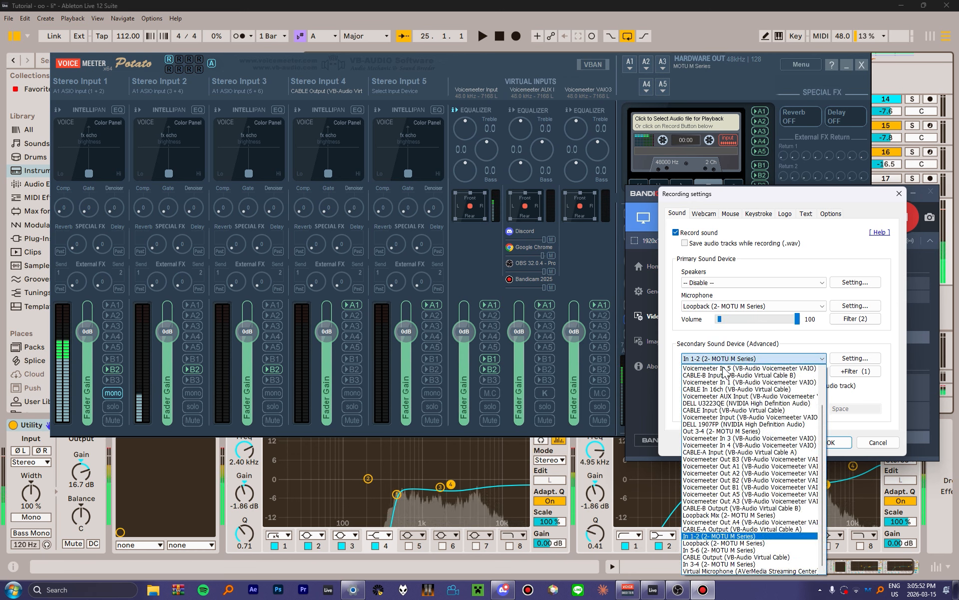
{"action": "left_click", "coordinate": [745, 368]}
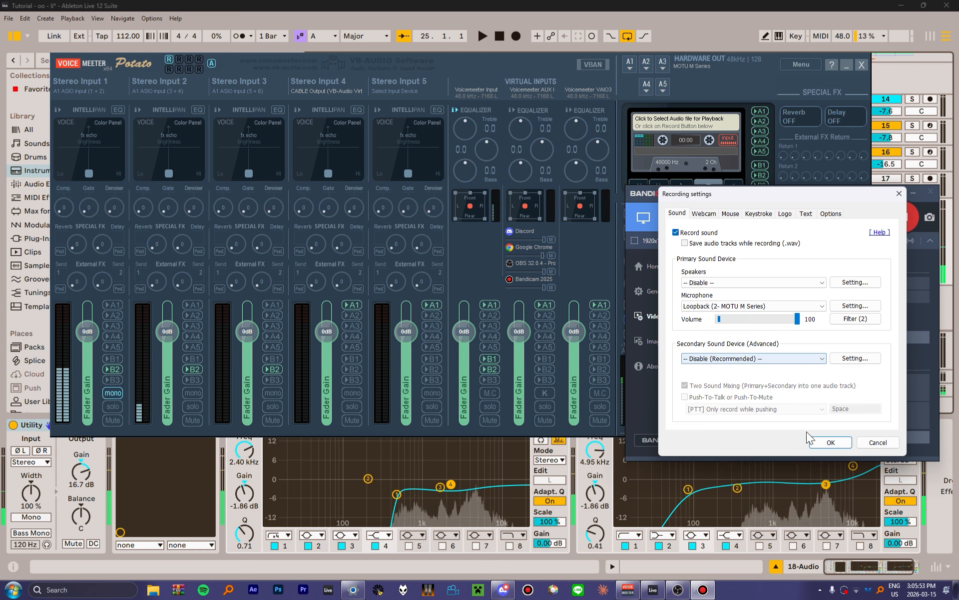
{"action": "left_click", "coordinate": [831, 442]}
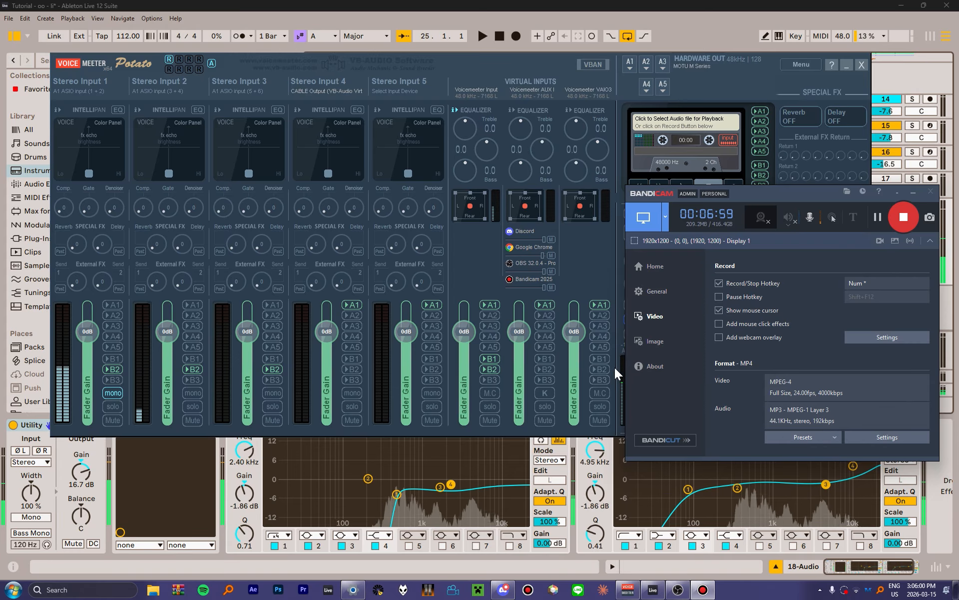
Step: Restart the screen recording, check the primary and secondary sound devices in Bandicam's recording settings, and close them without changes
{"action": "left_click", "coordinate": [907, 219]}
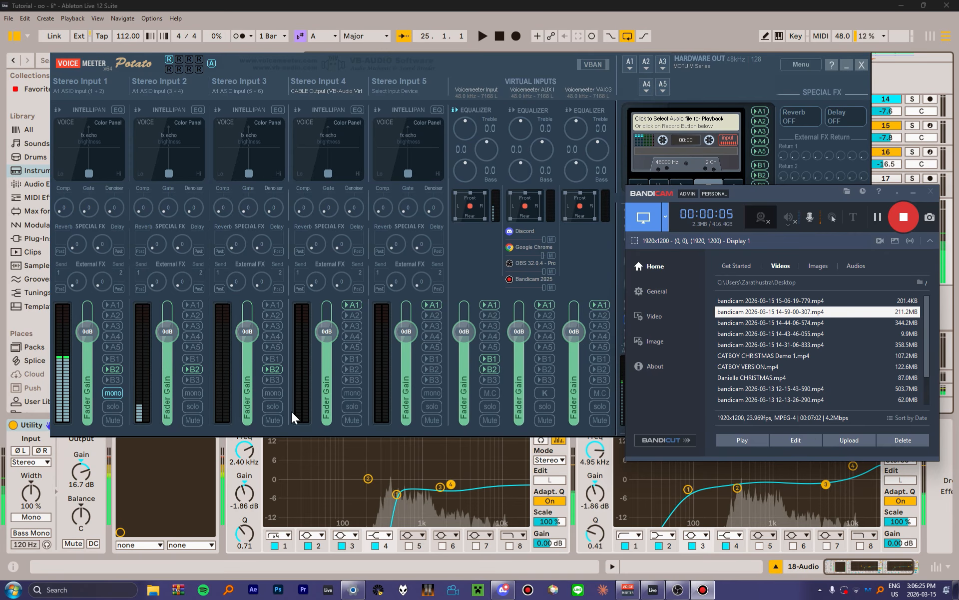
{"action": "left_click", "coordinate": [668, 318]}
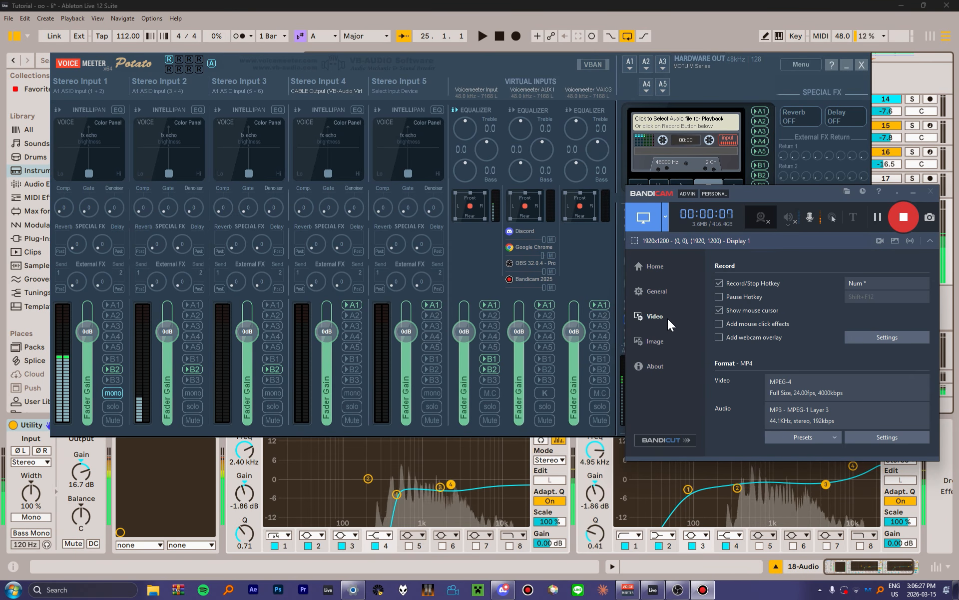
{"action": "left_click", "coordinate": [892, 335]}
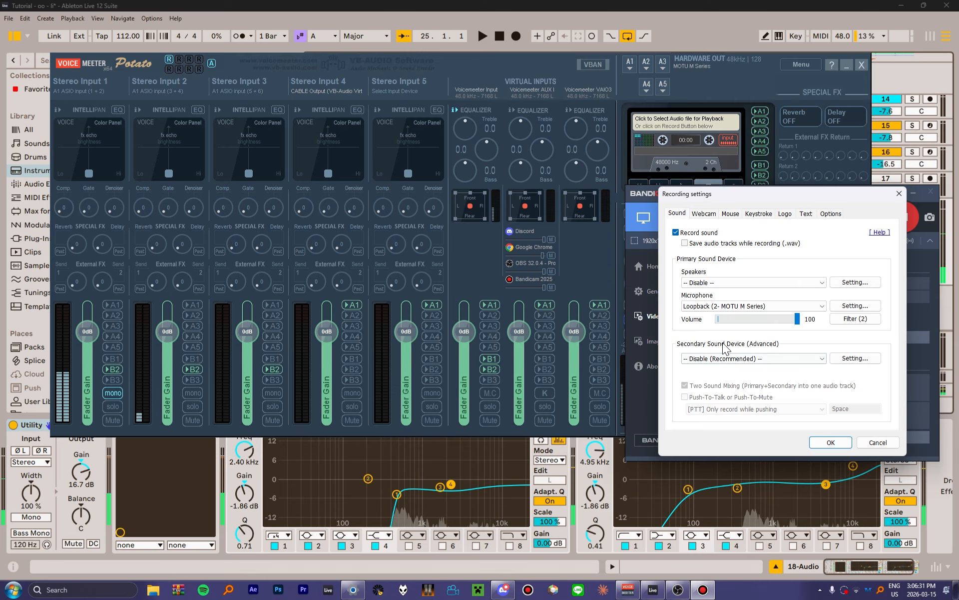
{"action": "left_click", "coordinate": [870, 444]}
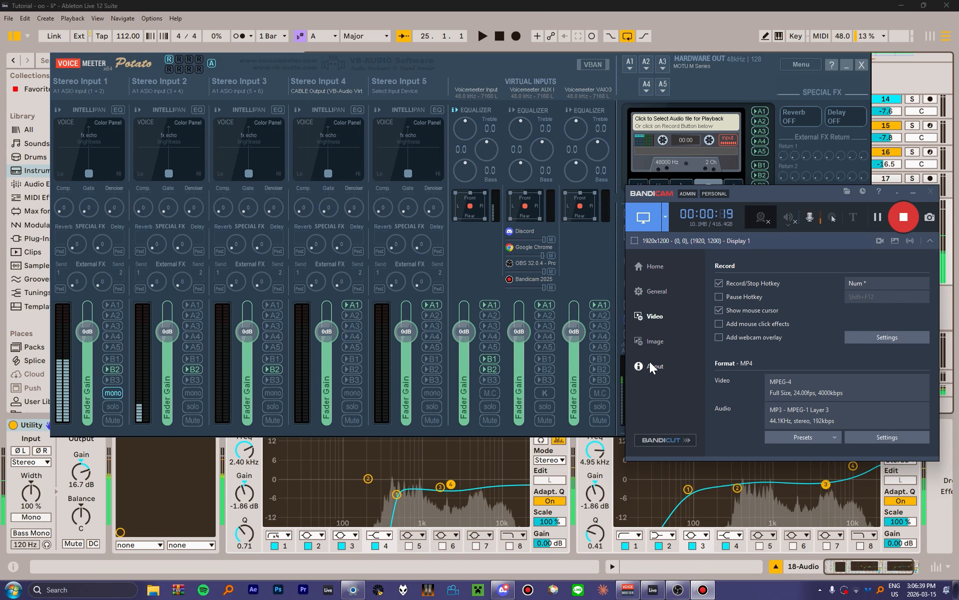
{"action": "left_click", "coordinate": [878, 339]}
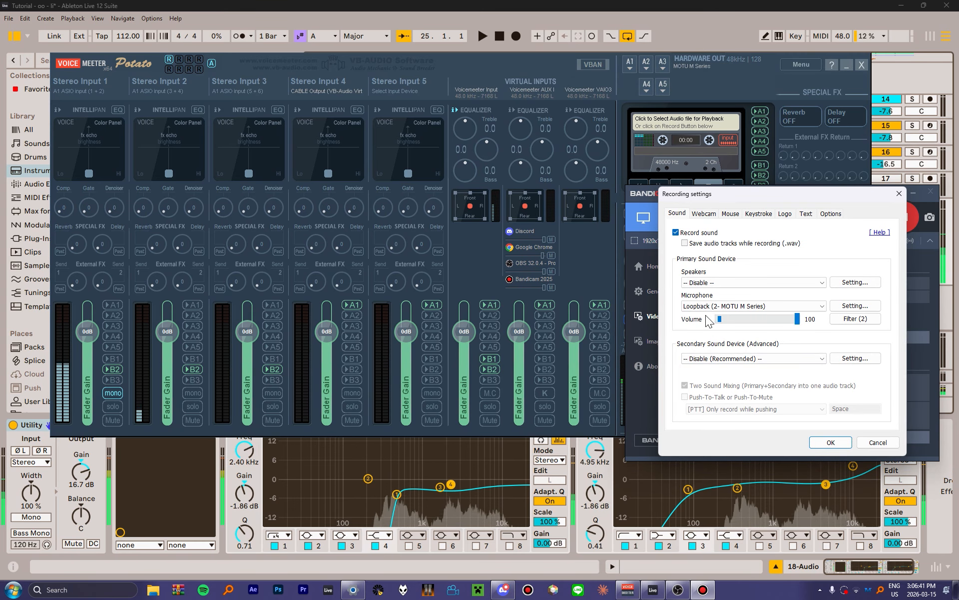
{"action": "left_click", "coordinate": [878, 442]}
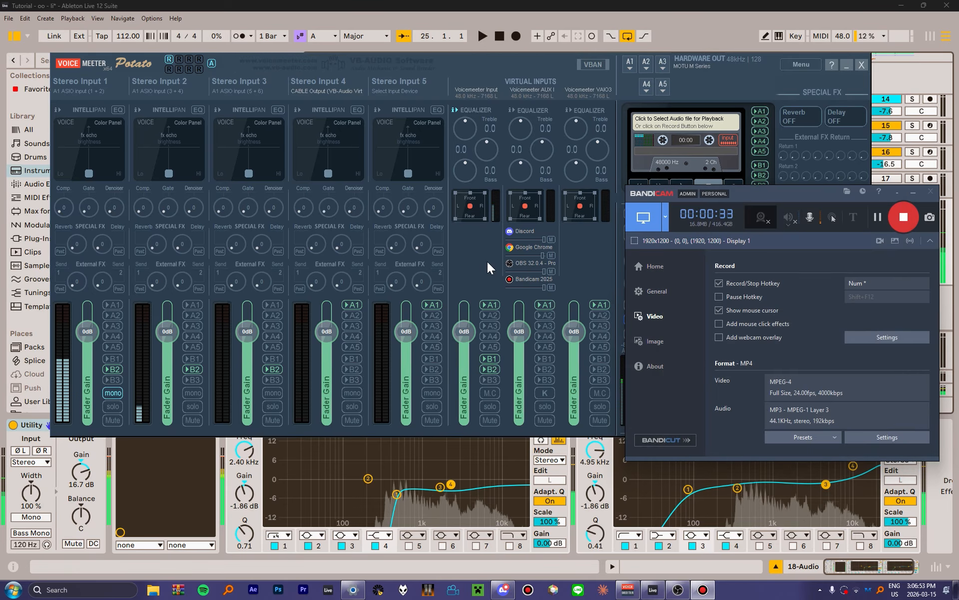
Step: Bring Voicemeeter forward, switch to Discord to check its microphone device, and return to Voicemeeter
{"action": "left_click", "coordinate": [517, 63]}
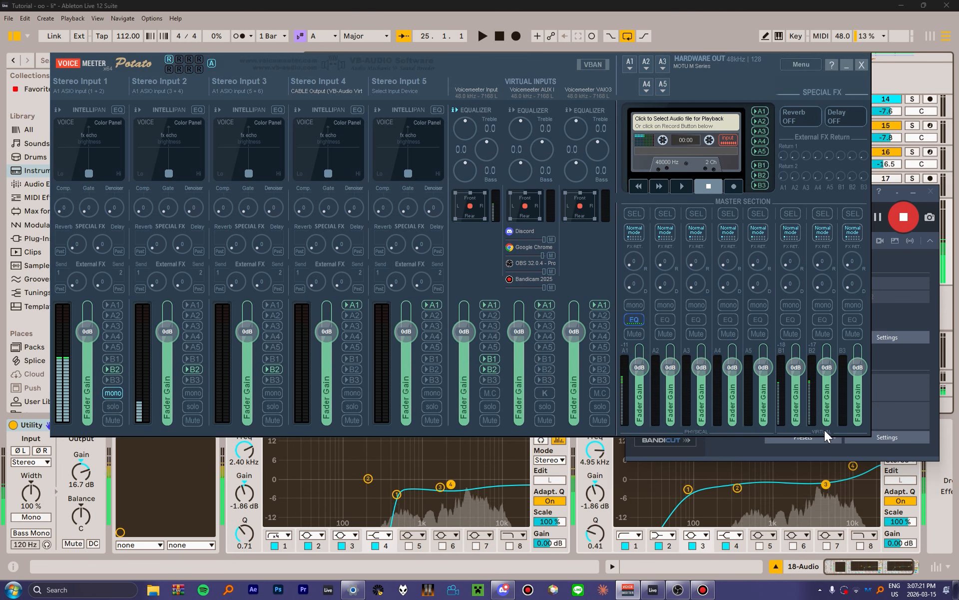
{"action": "left_click", "coordinate": [503, 590]}
{"action": "left_click", "coordinate": [439, 150]}
{"action": "left_click", "coordinate": [444, 150]}
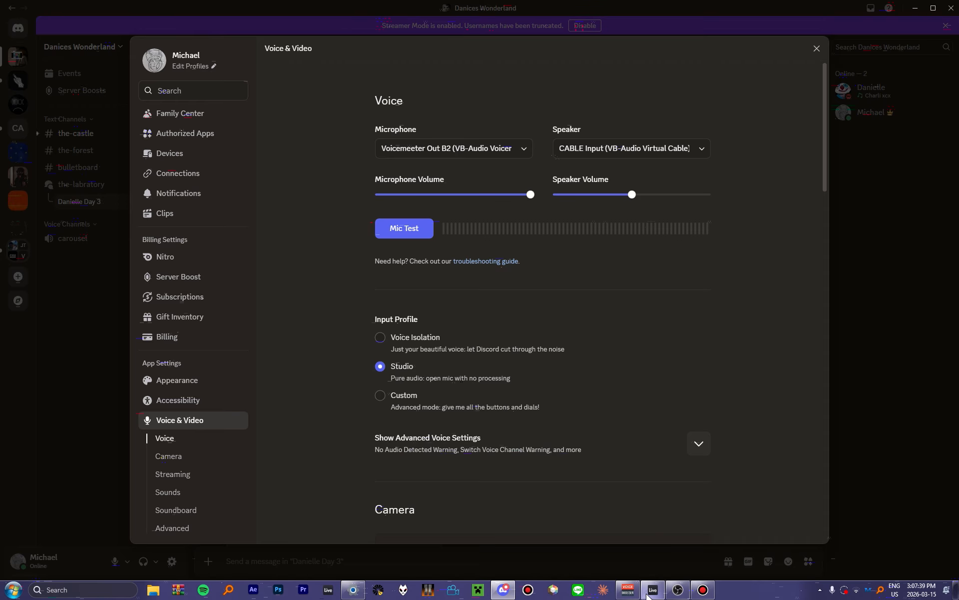
{"action": "mouse_move", "coordinate": [636, 593]}
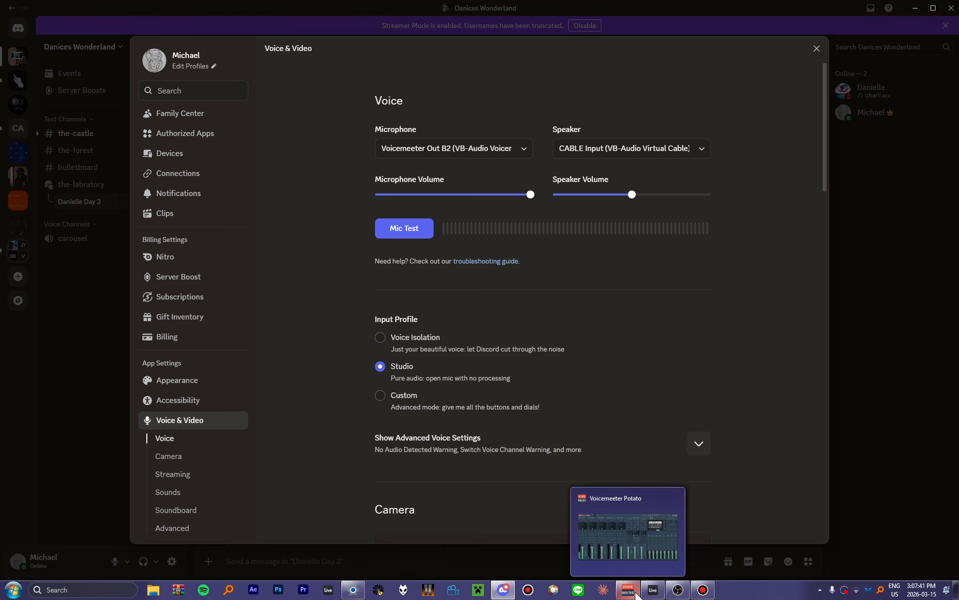
{"action": "left_click", "coordinate": [651, 544]}
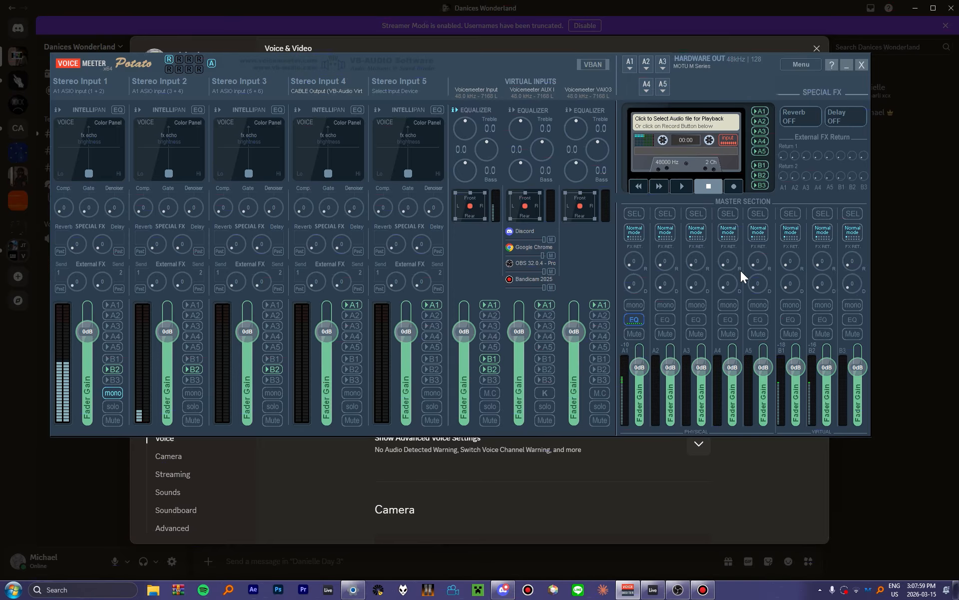
Step: Switch to Discord and view the list of available speaker devices, keeping CABLE Input (VB-Audio Virtual Cable)
{"action": "left_click", "coordinate": [781, 466]}
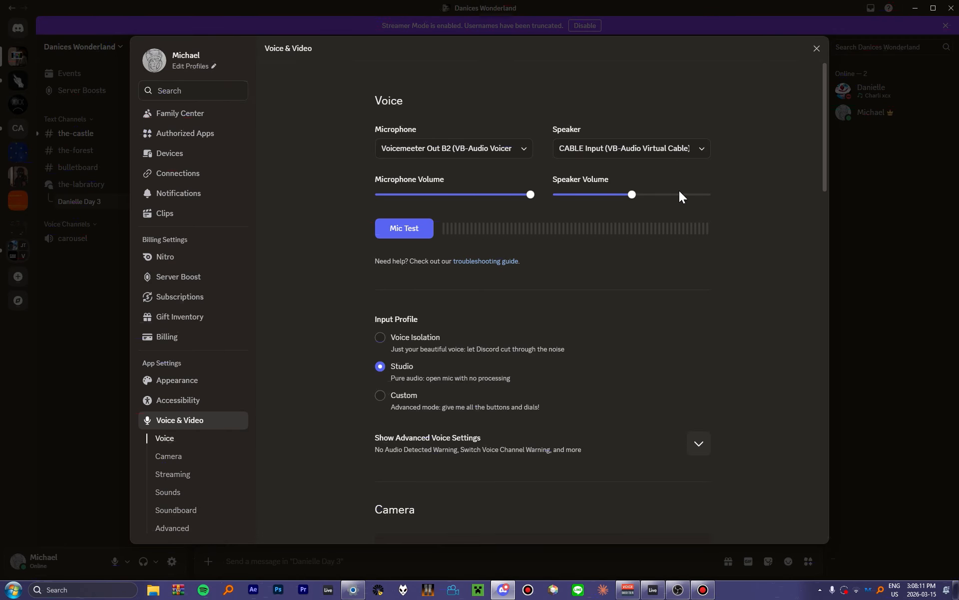
{"action": "left_click", "coordinate": [634, 159]}
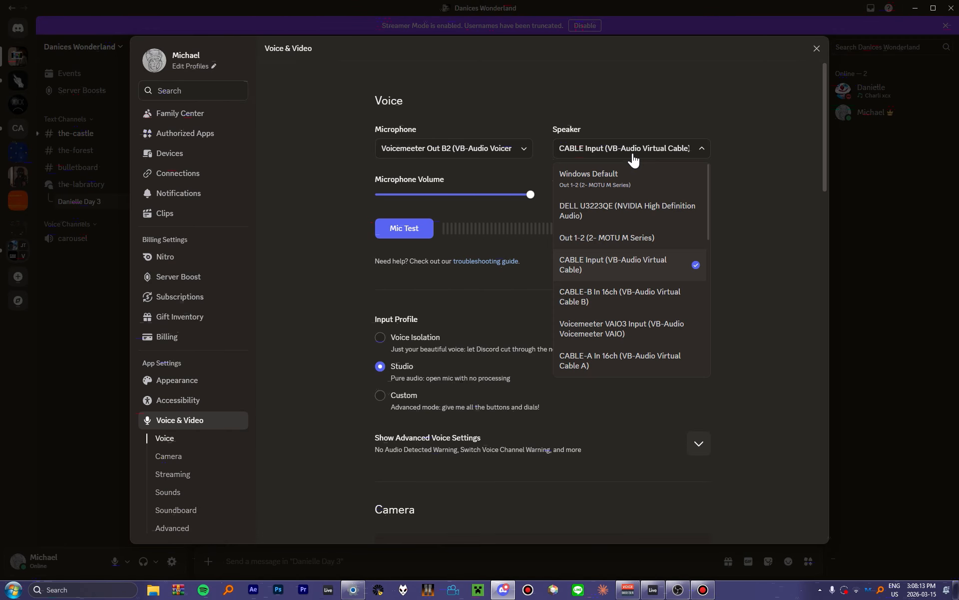
{"action": "left_click", "coordinate": [761, 269]}
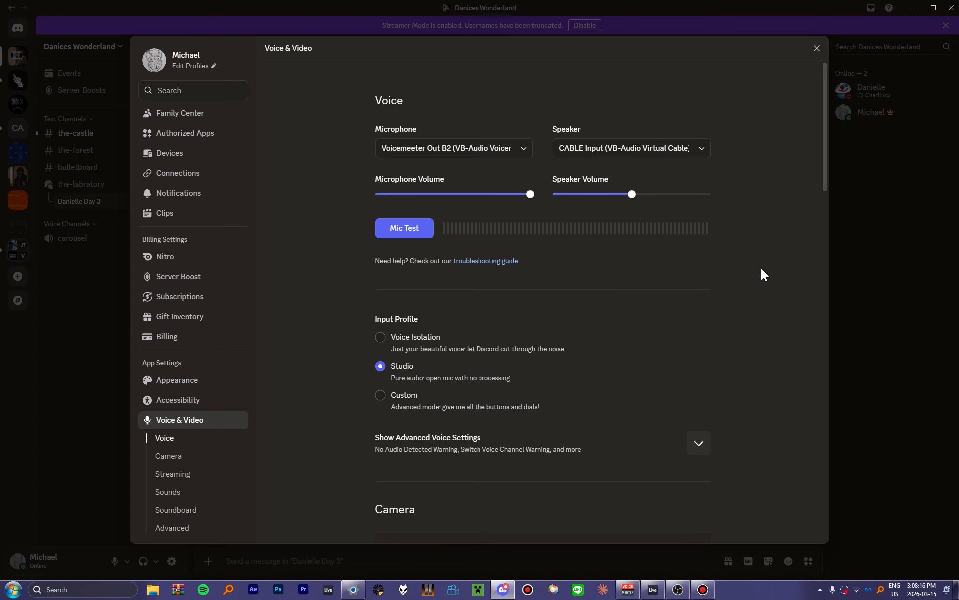
Step: Return to Voicemeeter and review the Stereo Input 4 device, the hardware outputs and the Voicemeeter Input strip's B2 assignment
{"action": "left_click", "coordinate": [626, 592]}
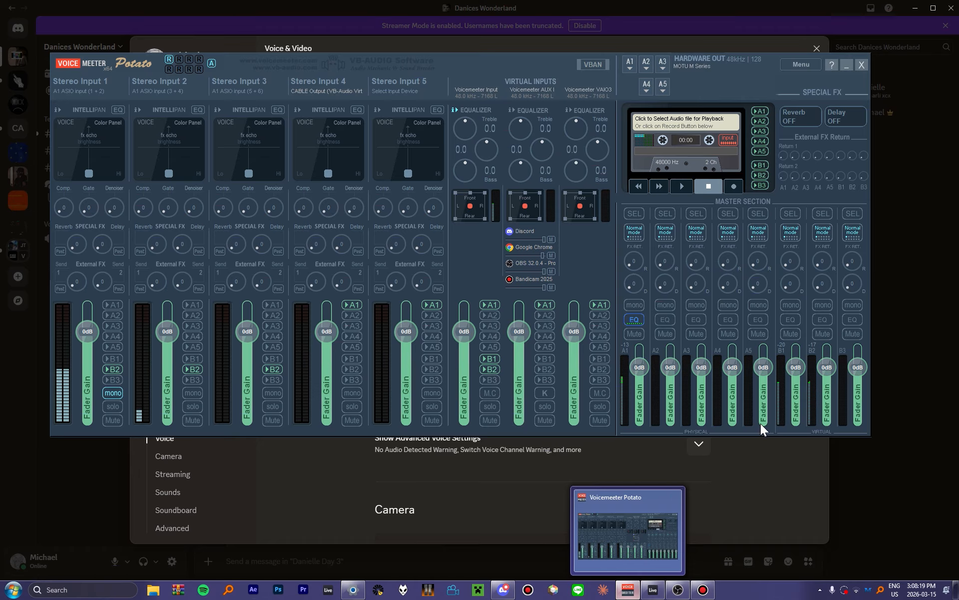
{"action": "left_click", "coordinate": [302, 92]}
{"action": "left_click", "coordinate": [653, 108]}
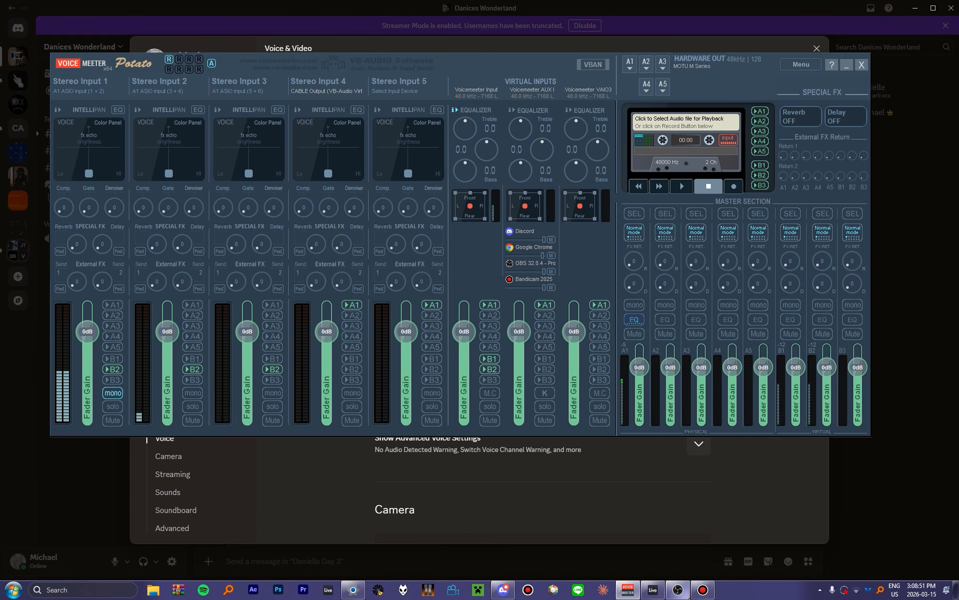
{"action": "mouse_move", "coordinate": [687, 598]}
{"action": "left_click", "coordinate": [491, 369]}
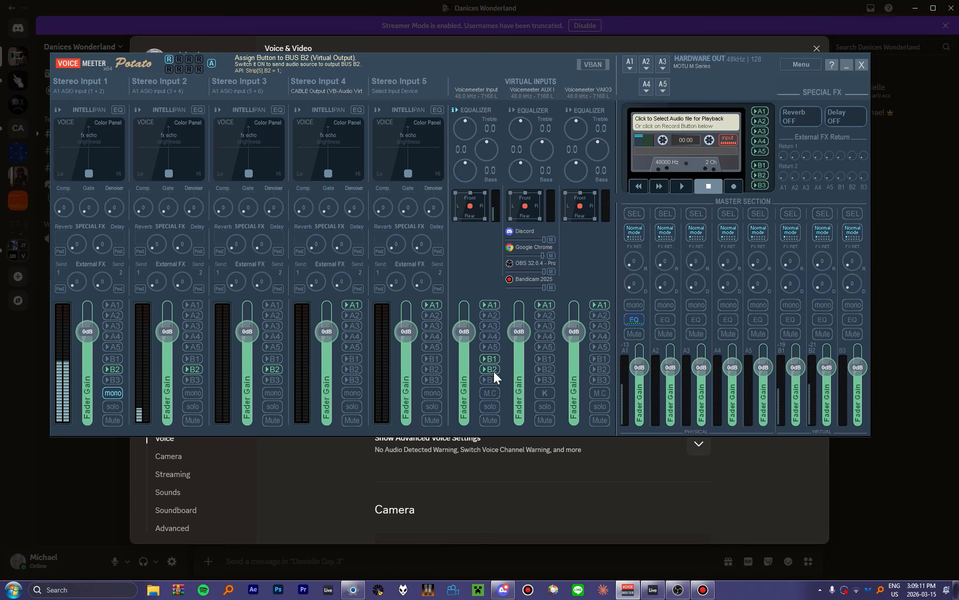
Step: Switch to OBS and check the device in the properties of the ABLETON and DISCORD audio sources
{"action": "left_click", "coordinate": [680, 591]}
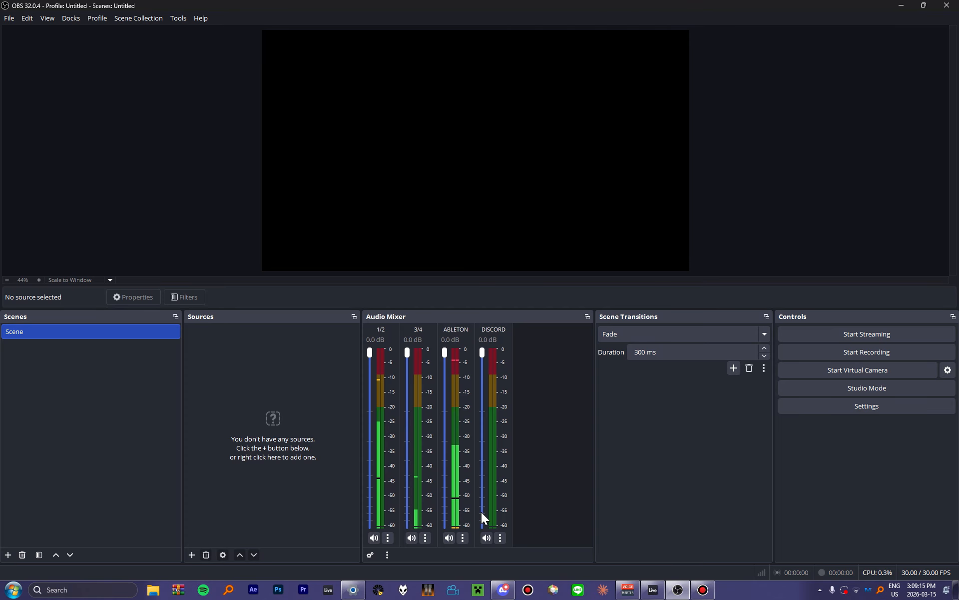
{"action": "left_click", "coordinate": [466, 538]}
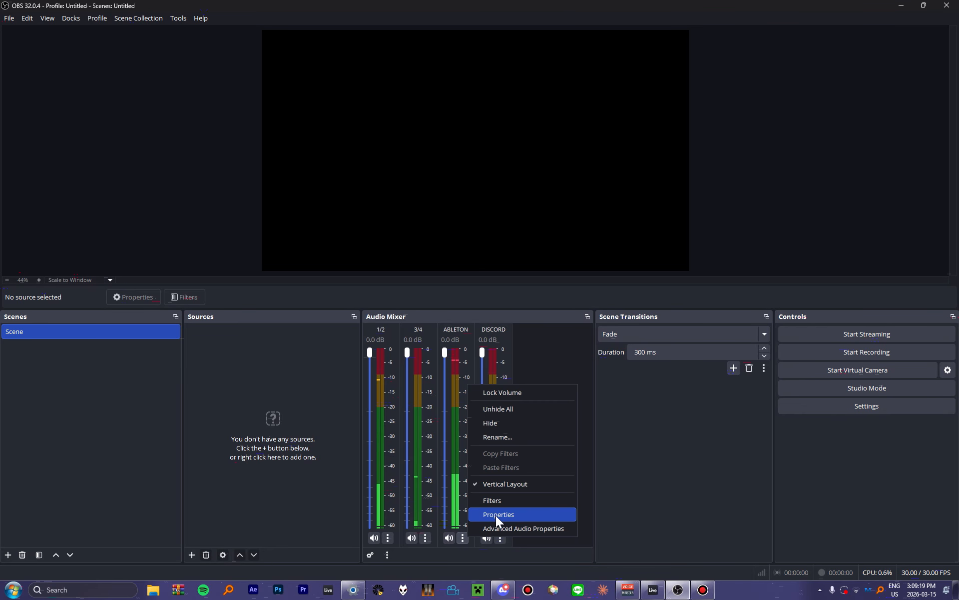
{"action": "left_click", "coordinate": [498, 514]}
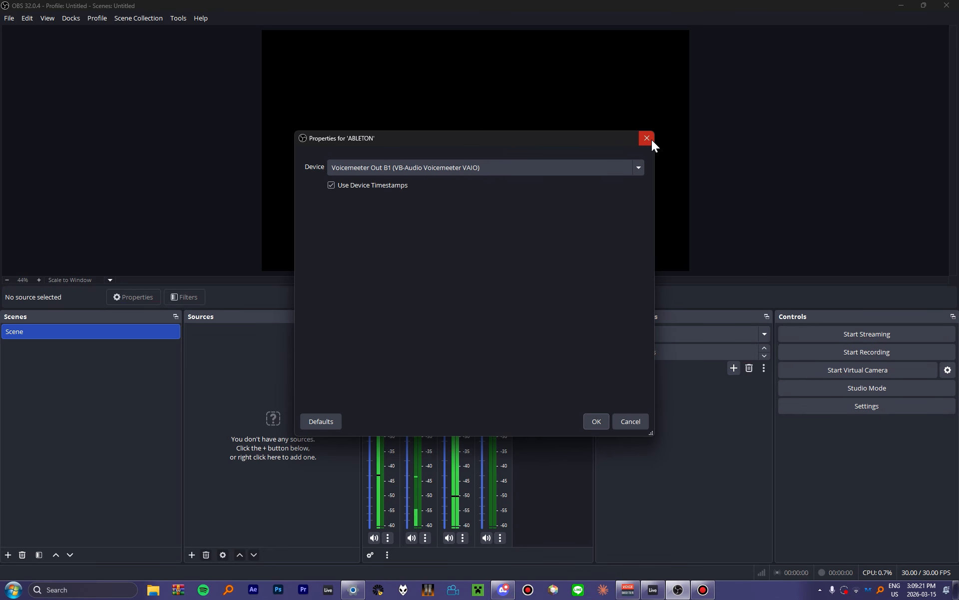
{"action": "left_click", "coordinate": [652, 139]}
{"action": "left_click", "coordinate": [500, 537]}
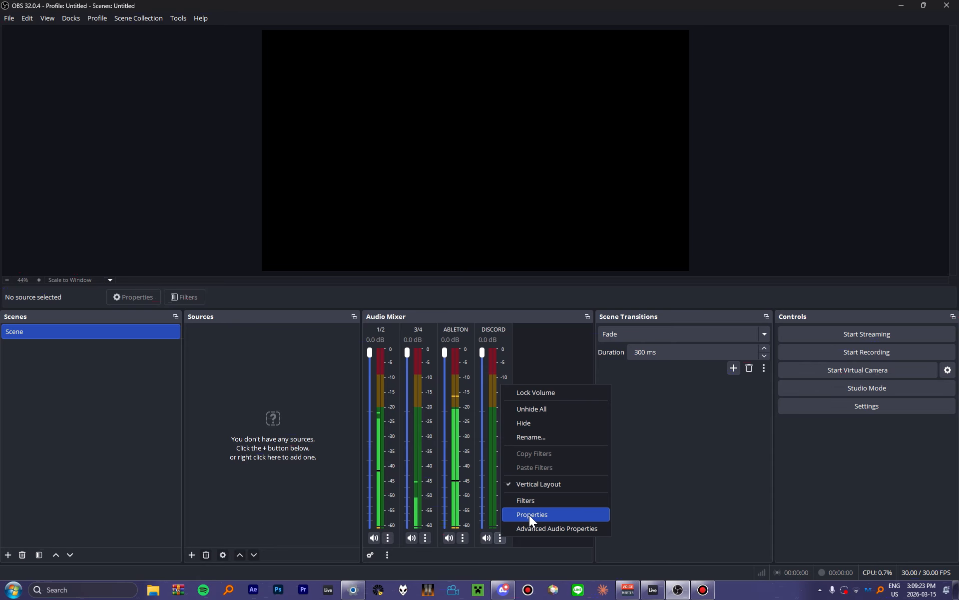
{"action": "left_click", "coordinate": [529, 517]}
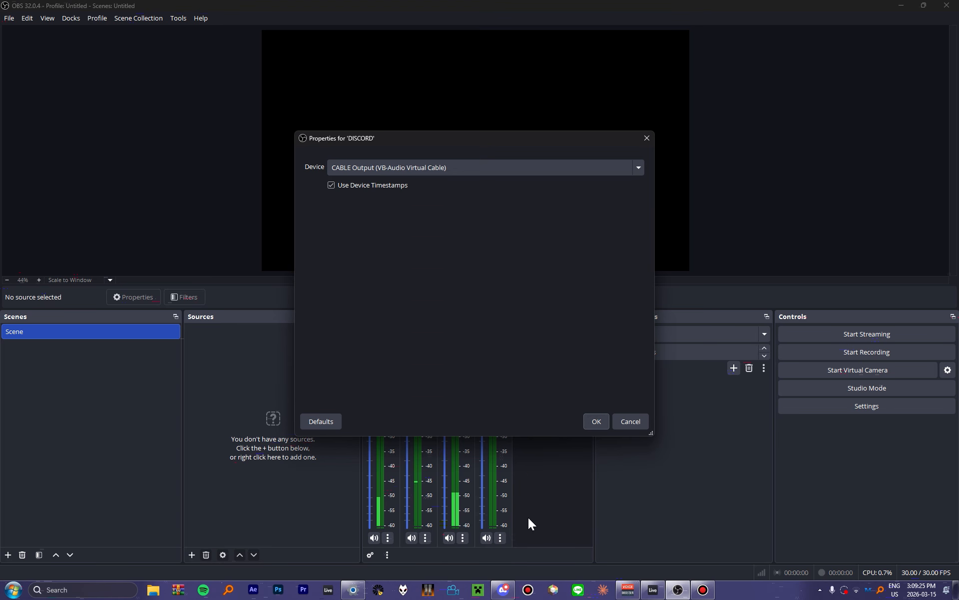
{"action": "left_click", "coordinate": [647, 139]}
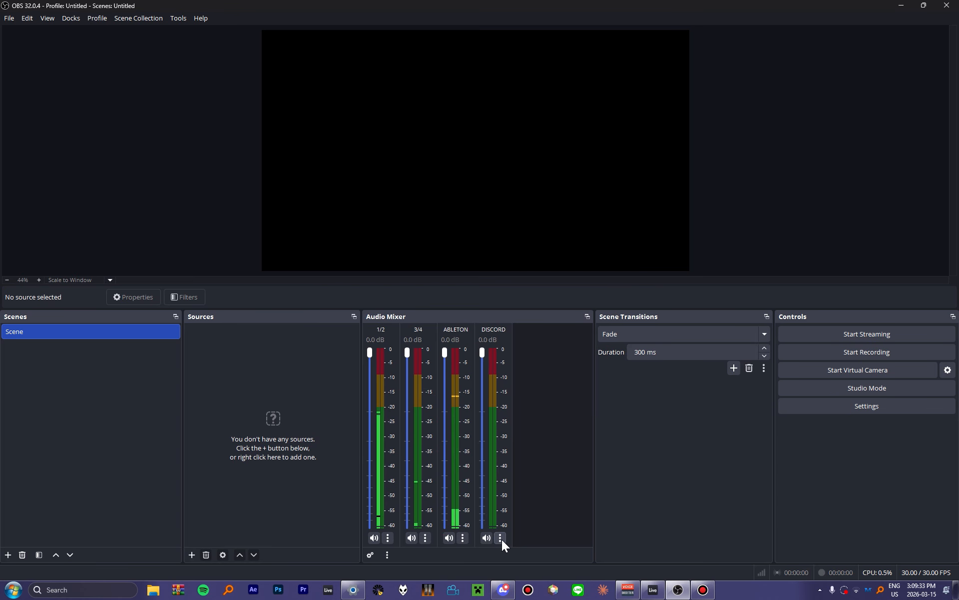
Step: Compare Discord's speaker device with the DISCORD source's device in OBS, and glance at the 1/2 source's options
{"action": "left_click", "coordinate": [503, 590]}
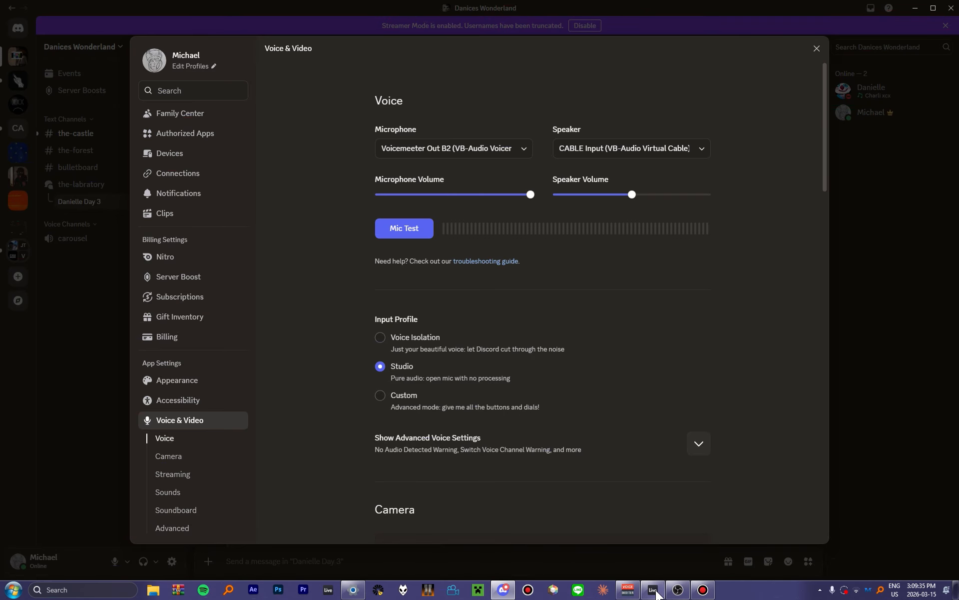
{"action": "left_click", "coordinate": [677, 589]}
{"action": "left_click", "coordinate": [500, 538]}
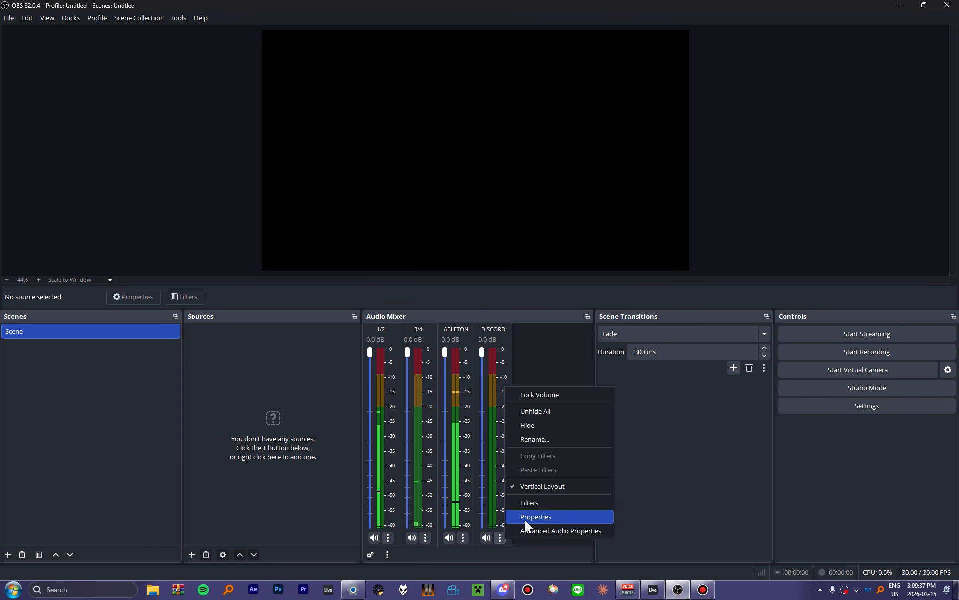
{"action": "left_click", "coordinate": [526, 520]}
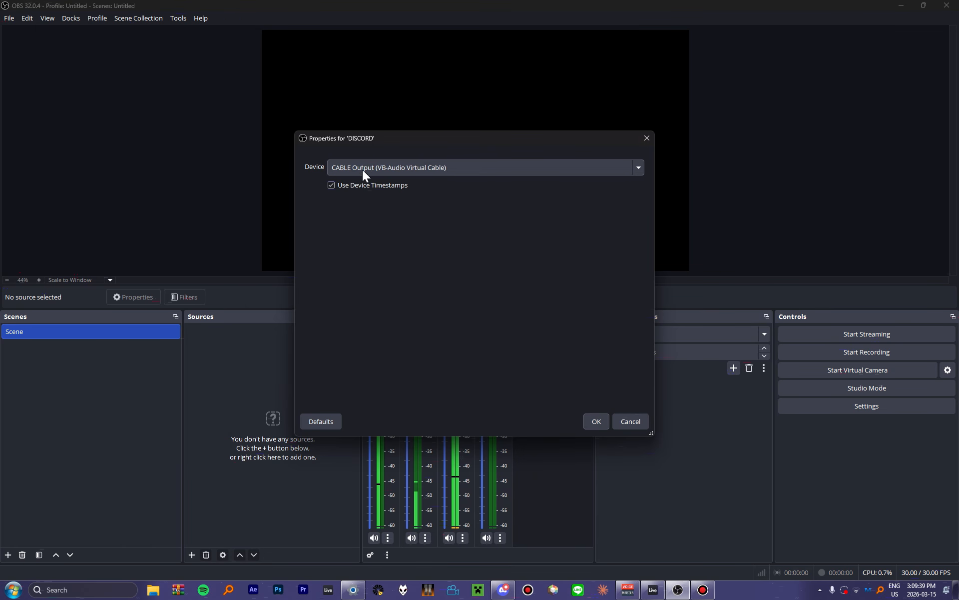
{"action": "key", "text": "Escape"}
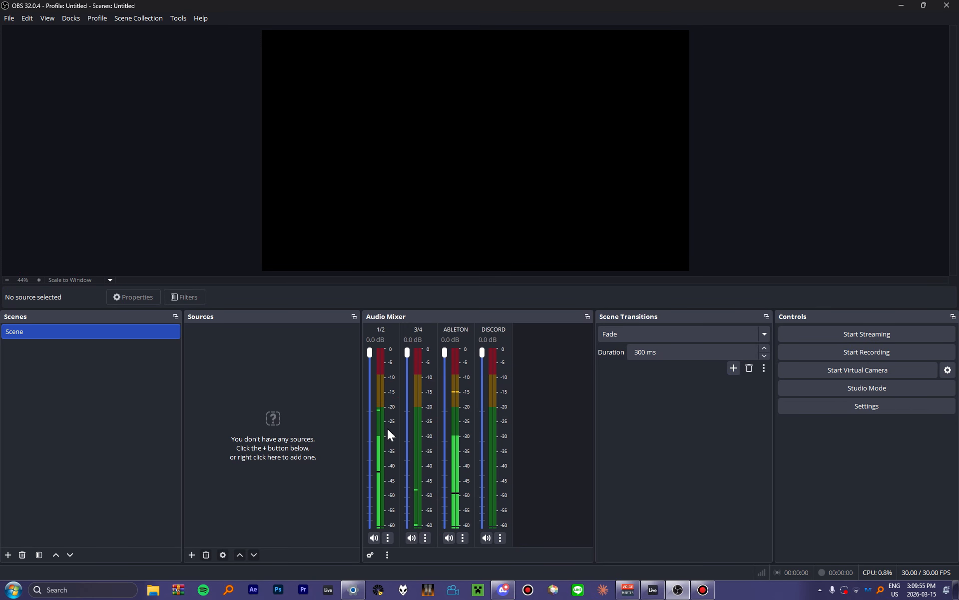
{"action": "left_click", "coordinate": [386, 540]}
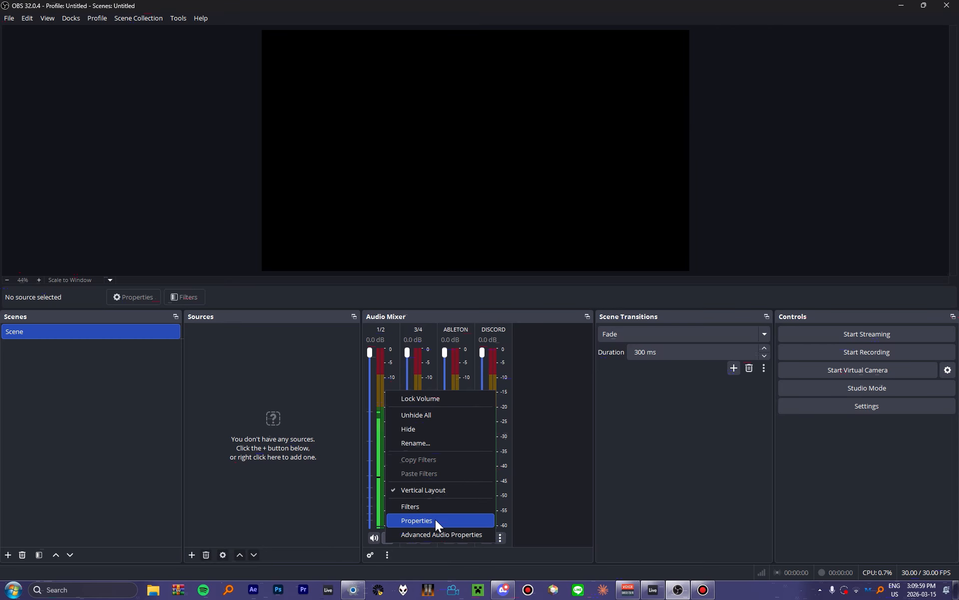
{"action": "left_click", "coordinate": [579, 483]}
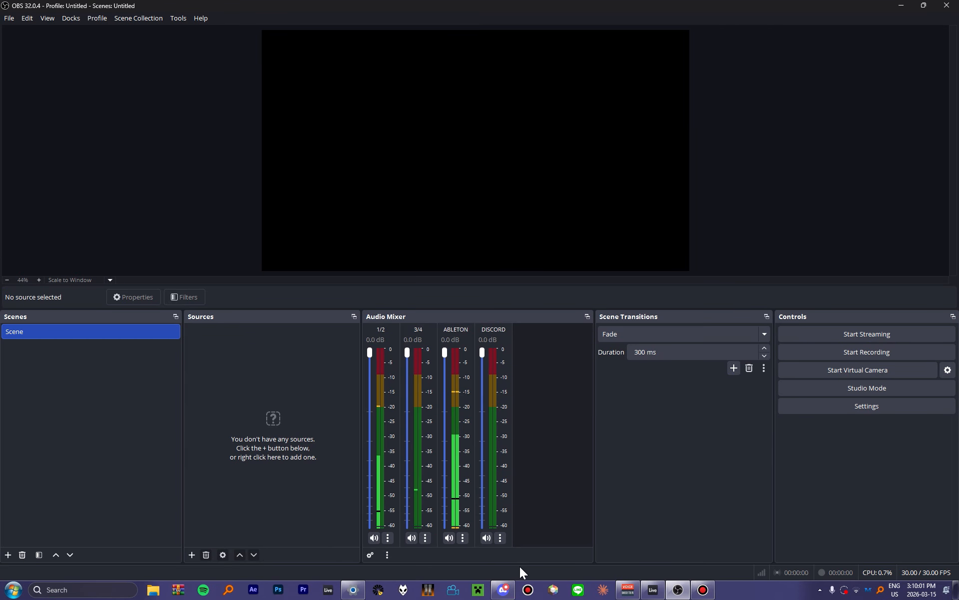
Step: Review the Voicemeeter Input strip's B1 assignment in Voicemeeter, and compare it with the ABLETON source's device in OBS
{"action": "left_click", "coordinate": [631, 592]}
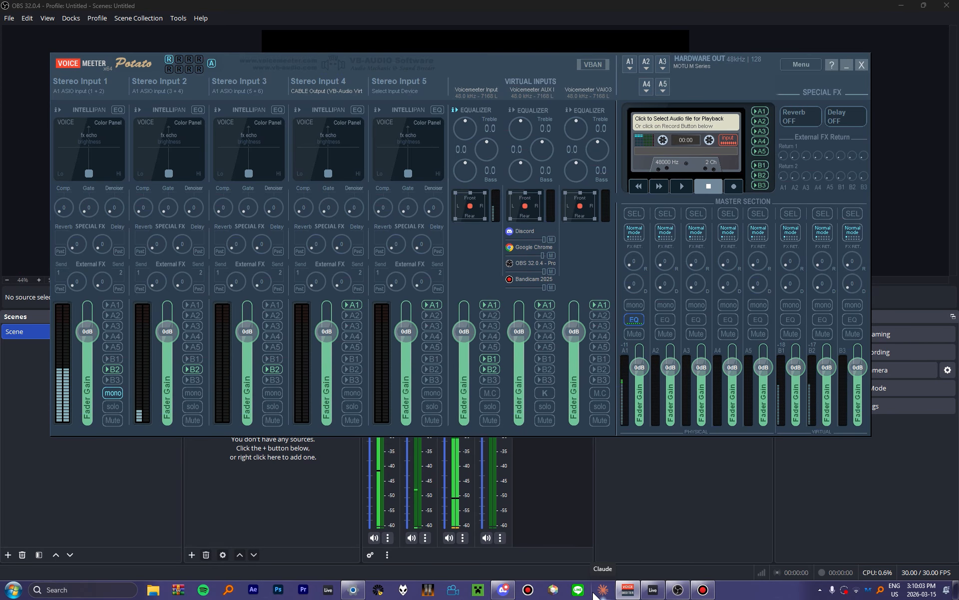
{"action": "left_click", "coordinate": [493, 359]}
{"action": "left_click", "coordinate": [657, 496]}
{"action": "left_click", "coordinate": [463, 537]}
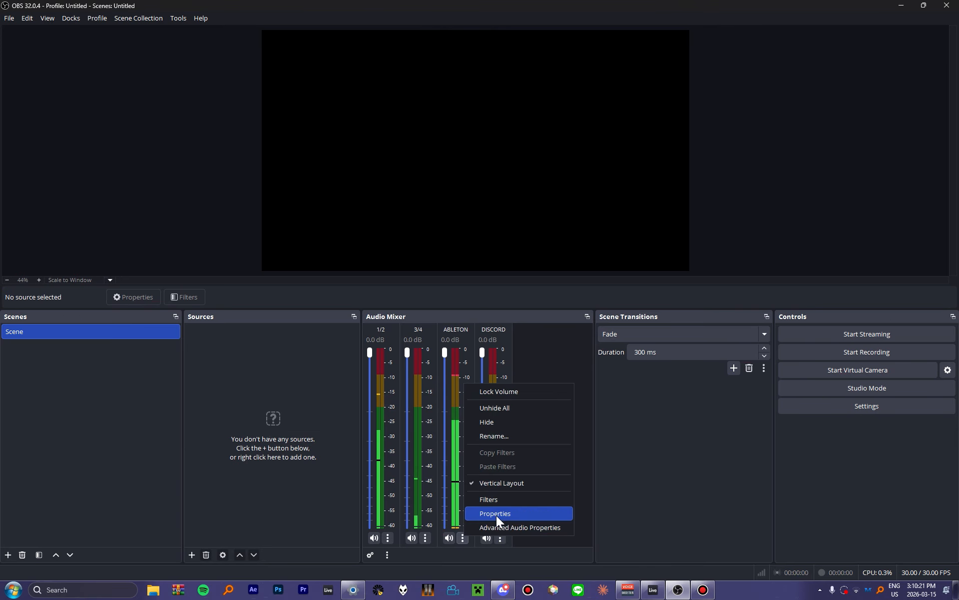
{"action": "left_click", "coordinate": [496, 515]}
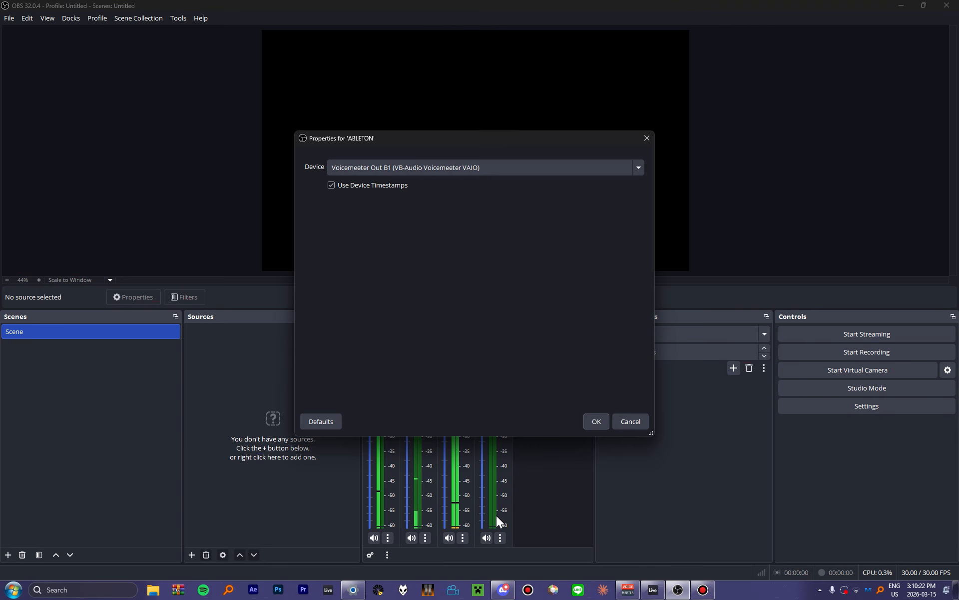
{"action": "left_click", "coordinate": [644, 142]}
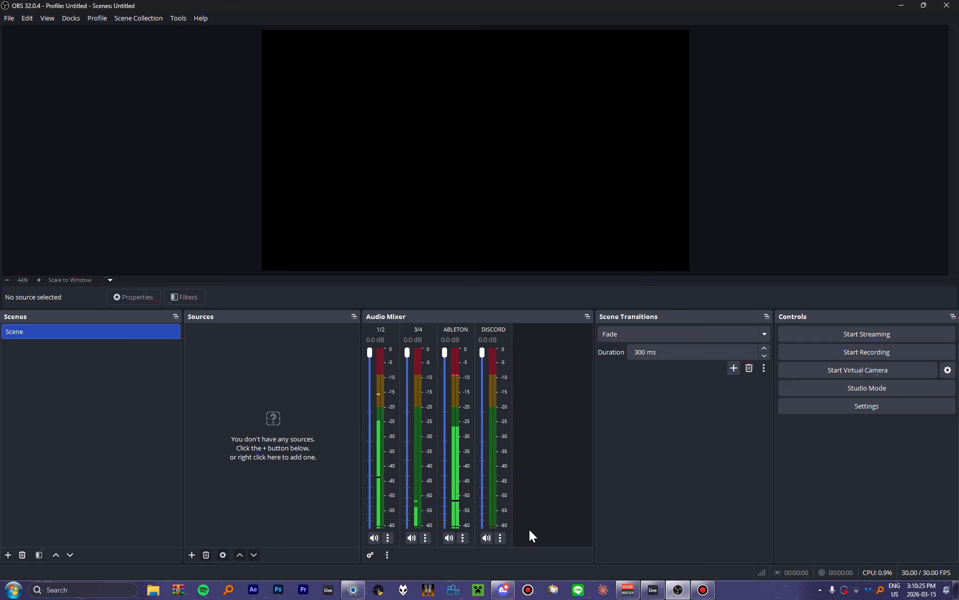
Step: Switch to Voicemeeter, review the B2 bus assignments, and lower the Stereo Input 1 fader gain to -60 dB
{"action": "left_click", "coordinate": [627, 589]}
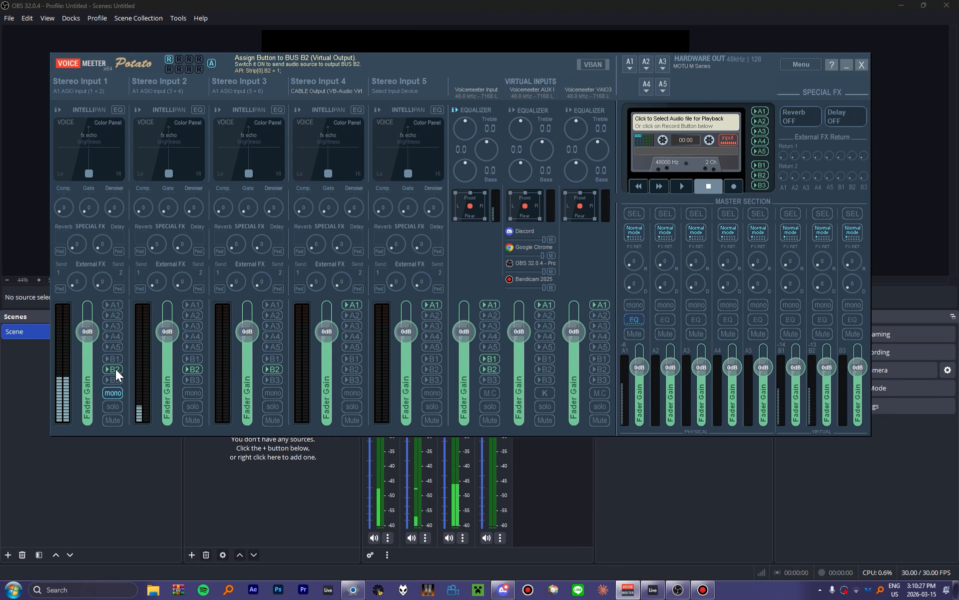
{"action": "left_click", "coordinate": [487, 371]}
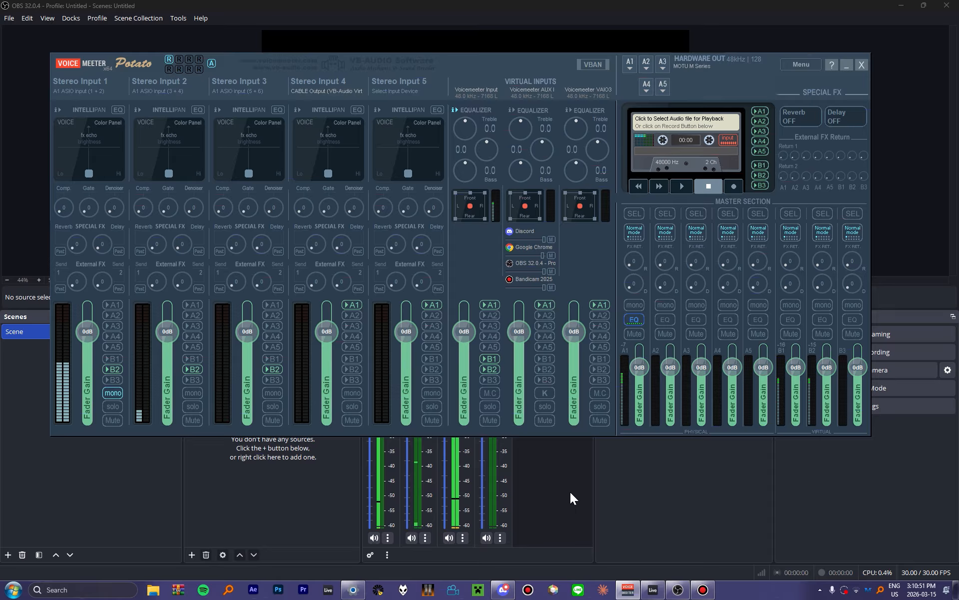
{"action": "left_click_drag", "start_coordinate": [88, 331], "coordinate": [83, 427]}
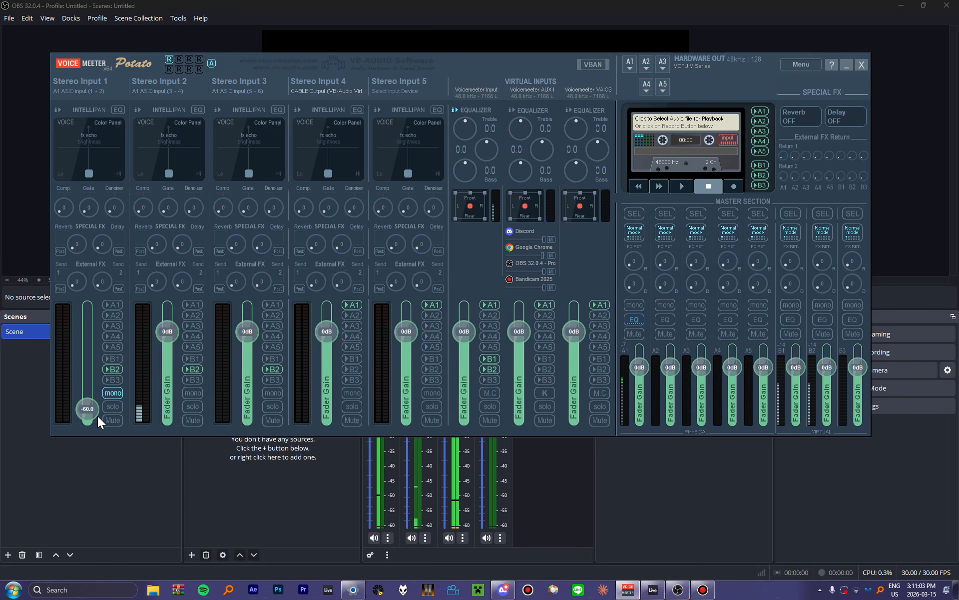
Step: Raise the Stereo Input 1 fader gain to 0 dB in Voicemeeter, checking the 18 Audio track in Ableton Live along the way
{"action": "left_click_drag", "start_coordinate": [89, 405], "coordinate": [88, 403]}
{"action": "left_click_drag", "start_coordinate": [97, 367], "coordinate": [97, 356]}
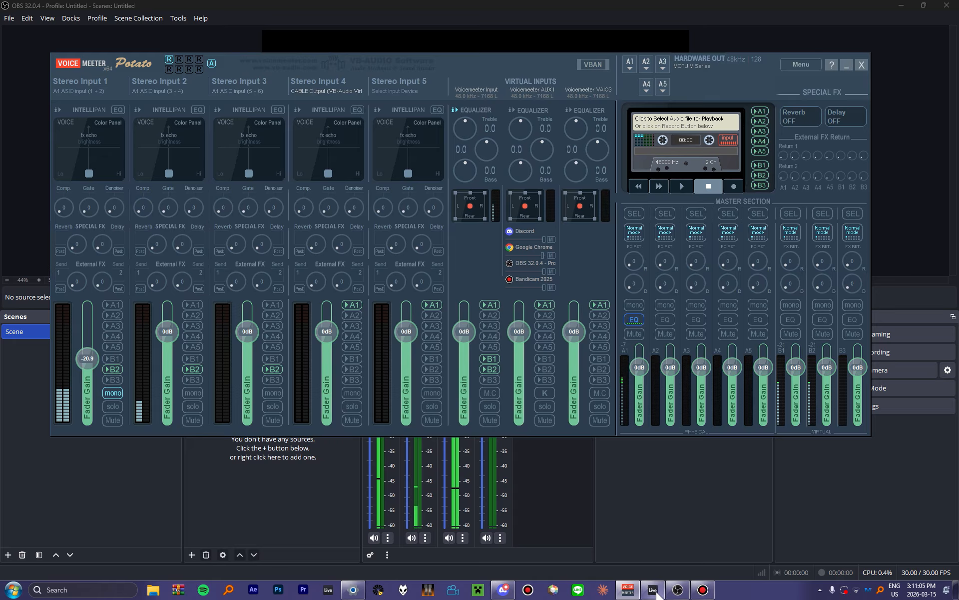
{"action": "left_click", "coordinate": [653, 589]}
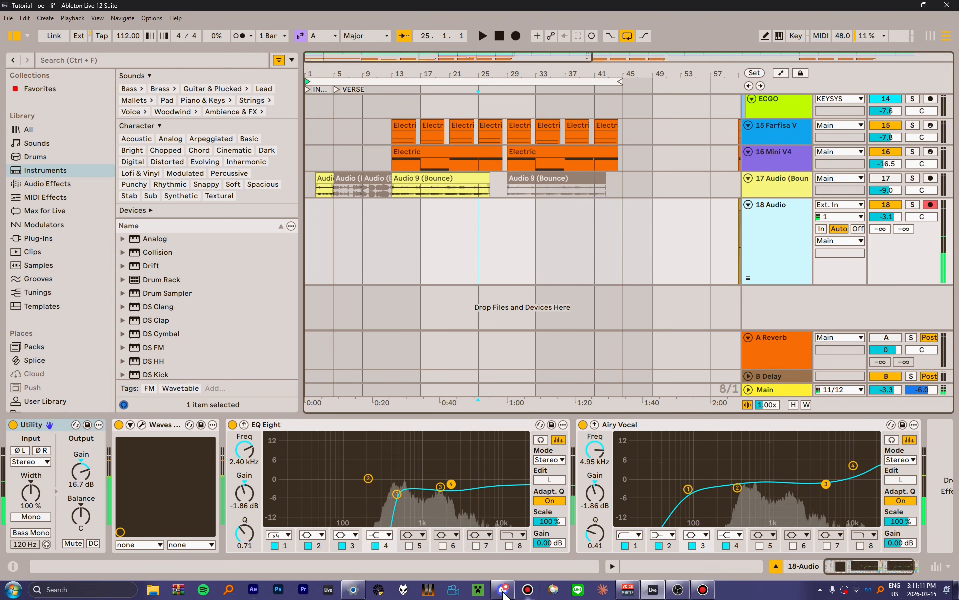
{"action": "left_click", "coordinate": [628, 590]}
{"action": "left_click_drag", "start_coordinate": [87, 358], "coordinate": [91, 332]}
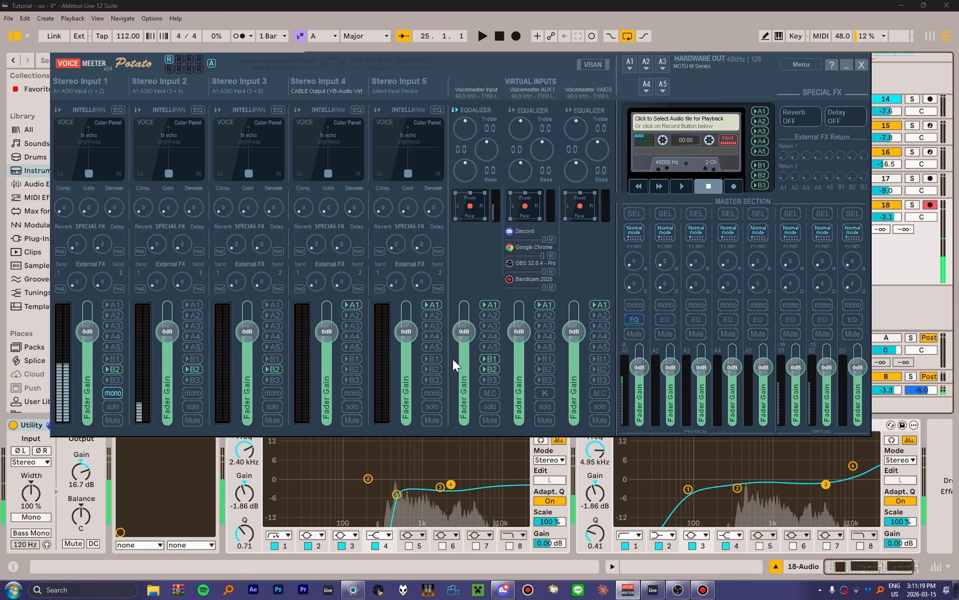
Step: Review the Voicemeeter Input bus assignments and the device list for Stereo Input 4, leaving its CABLE Output selection in place
{"action": "left_click", "coordinate": [489, 368]}
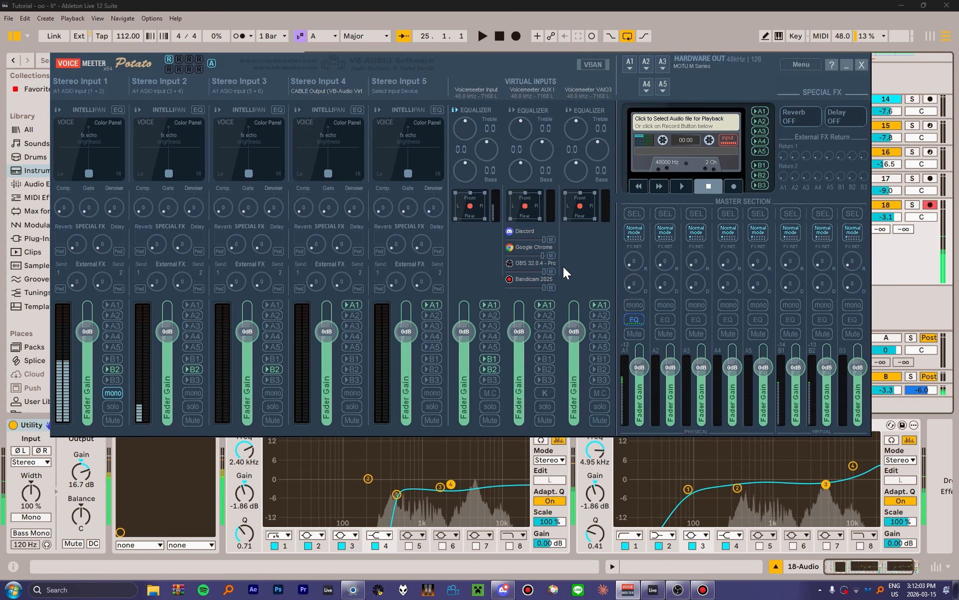
{"action": "left_click", "coordinate": [324, 91]}
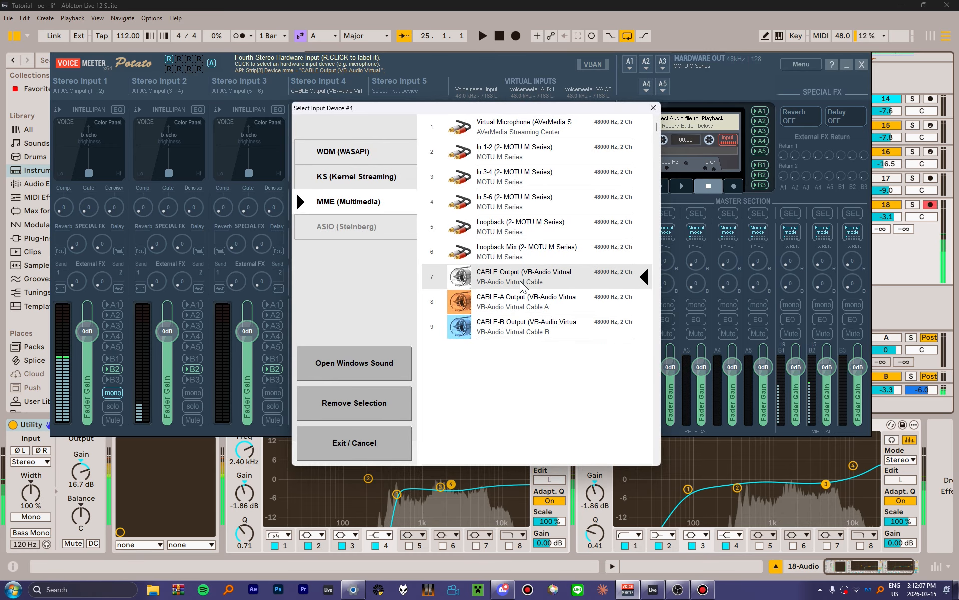
{"action": "left_click", "coordinate": [654, 109]}
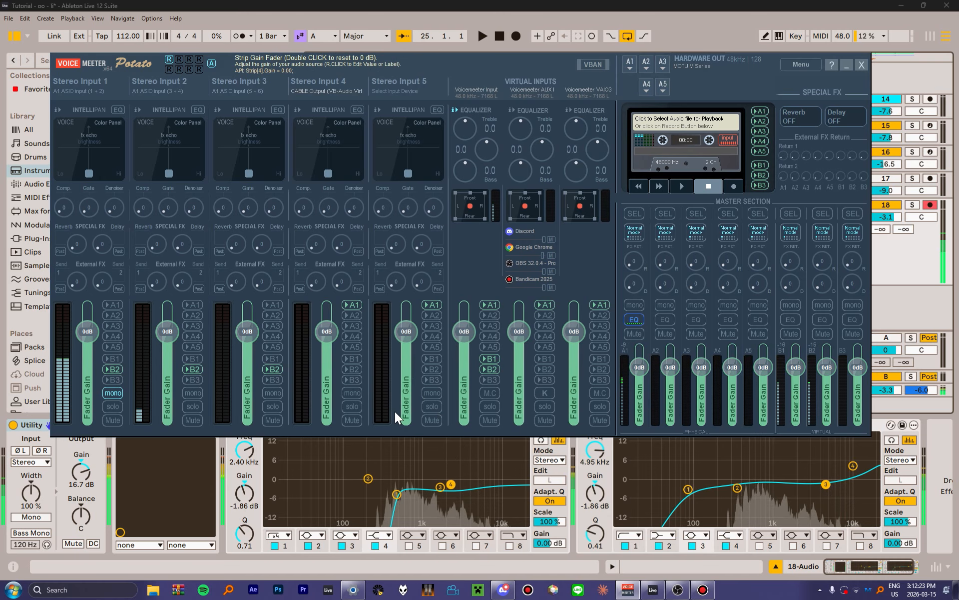
{"action": "left_click", "coordinate": [354, 371]}
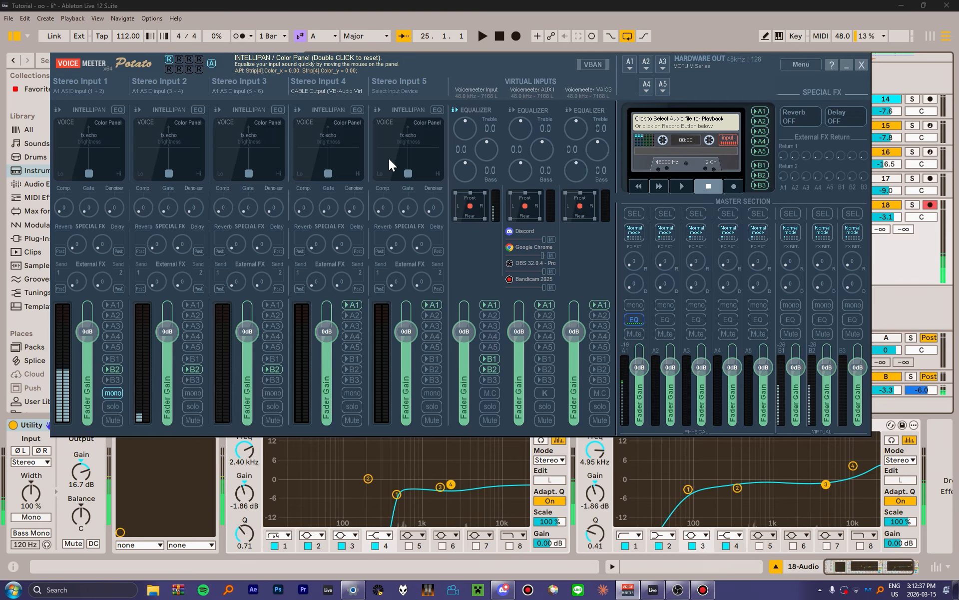
Step: Check the OBS audio mixer and the Ableton Live session, and examine the B2 bus in Voicemeeter's master section
{"action": "left_click", "coordinate": [678, 589]}
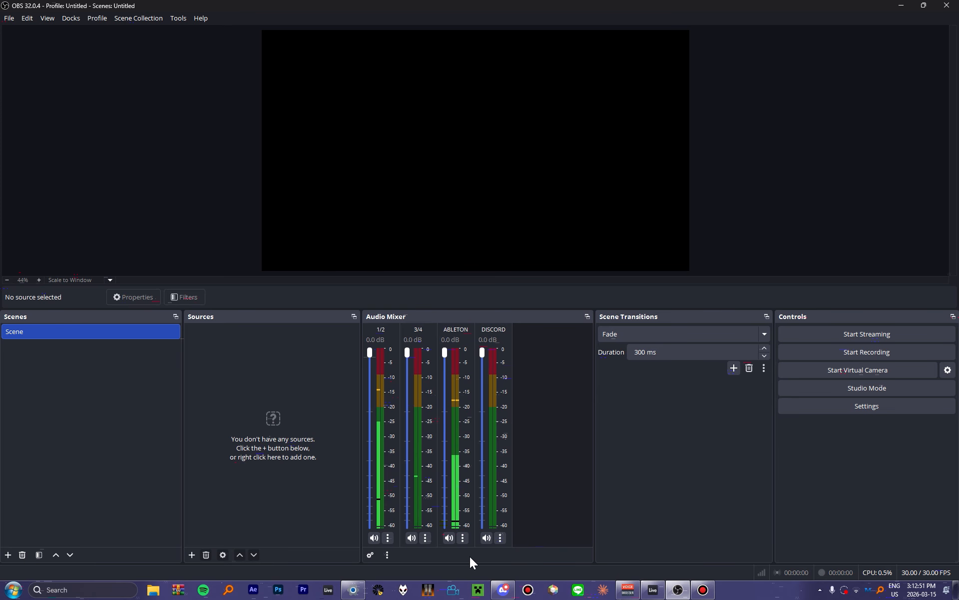
{"action": "left_click", "coordinate": [653, 589]}
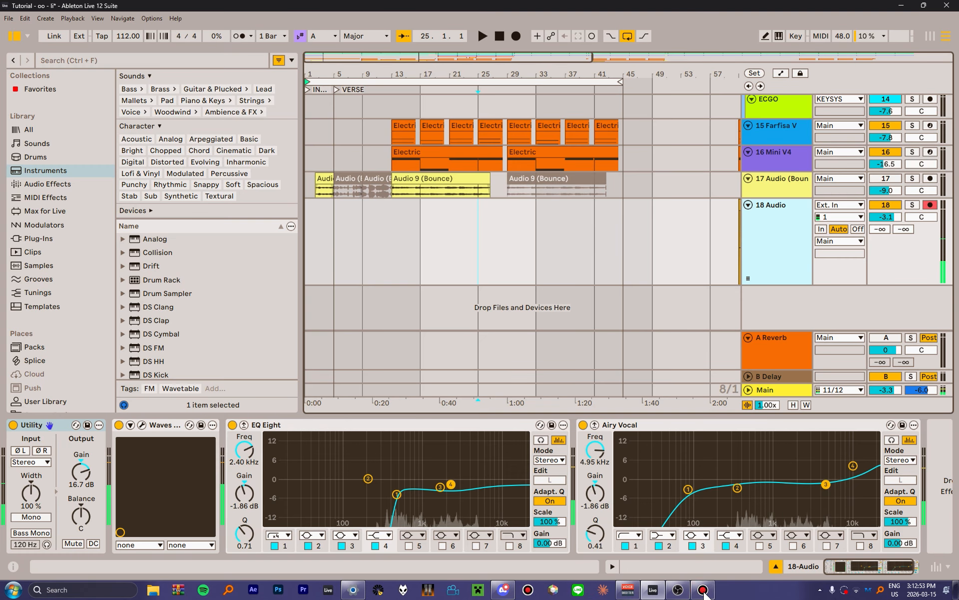
{"action": "left_click", "coordinate": [628, 589]}
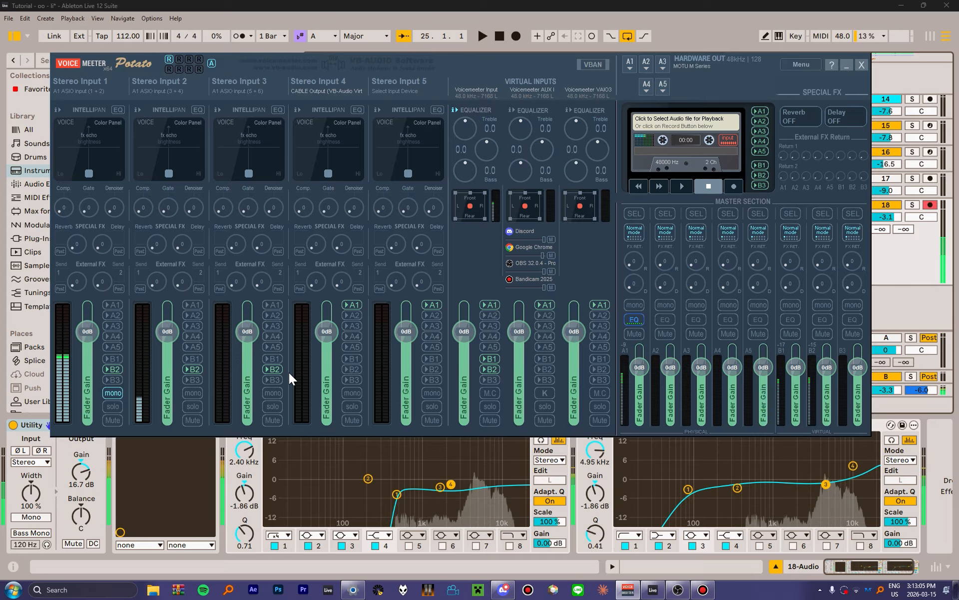
{"action": "right_click", "coordinate": [814, 348]}
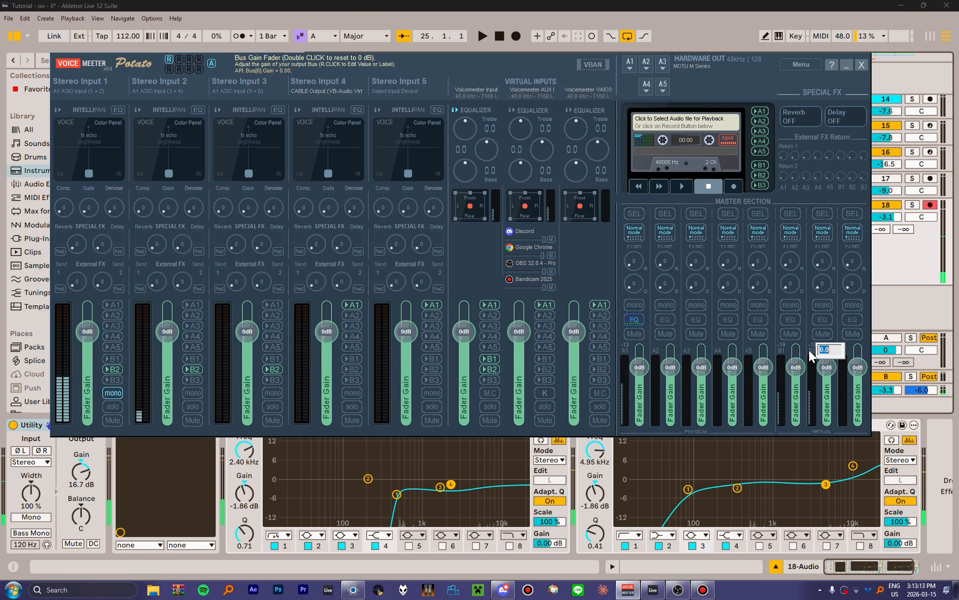
{"action": "left_click", "coordinate": [812, 416]}
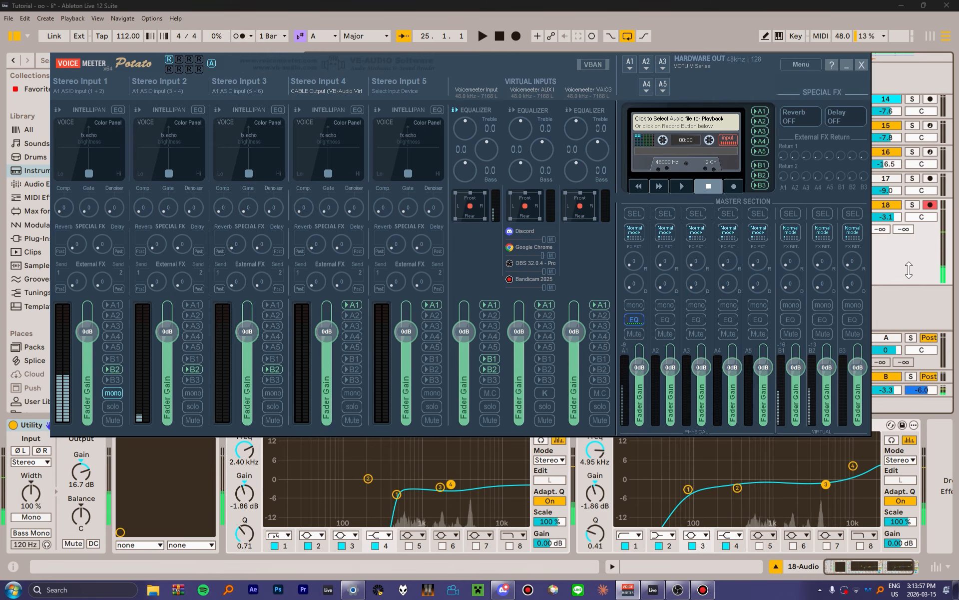
Step: Disarm the 18 Audio track in Ableton Live, and assign Stereo Input 1 to the A1 bus in Voicemeeter
{"action": "left_click", "coordinate": [935, 212]}
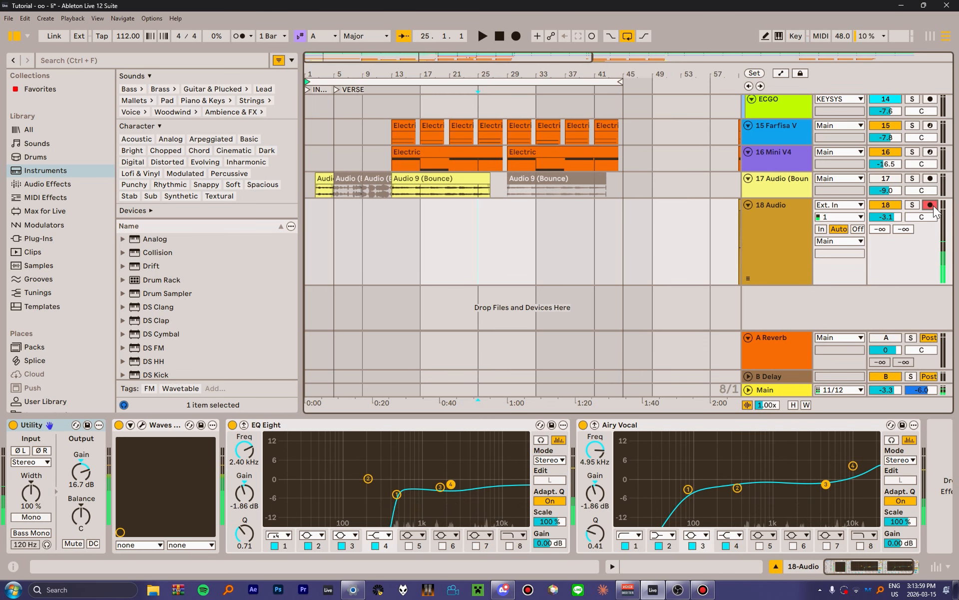
{"action": "left_click", "coordinate": [627, 590]}
{"action": "left_click", "coordinate": [113, 304]}
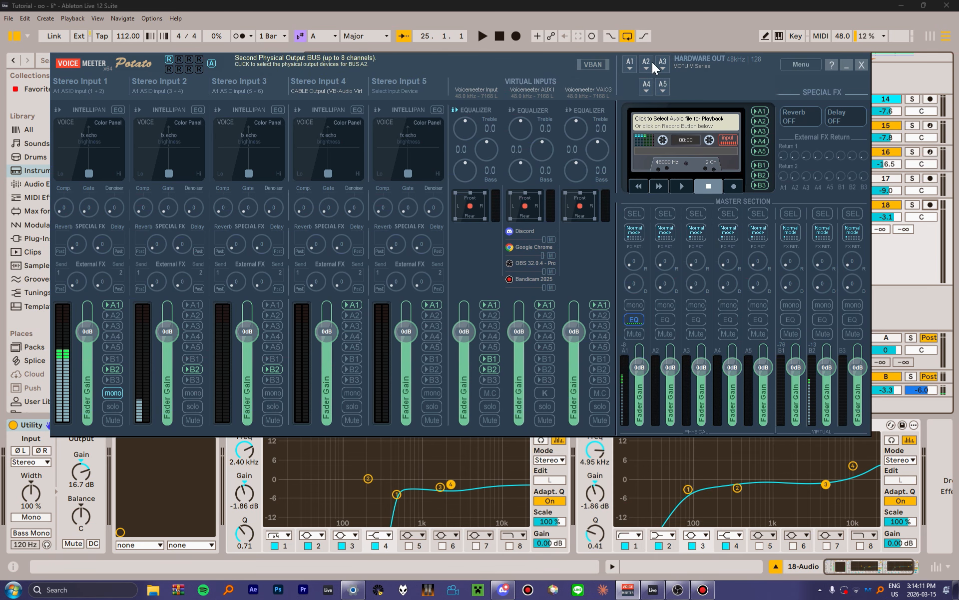
Step: Switch to Bandicam, check the microphone device in the recording sound settings, and return to Voicemeeter
{"action": "left_click", "coordinate": [703, 589]}
{"action": "left_click", "coordinate": [892, 337]}
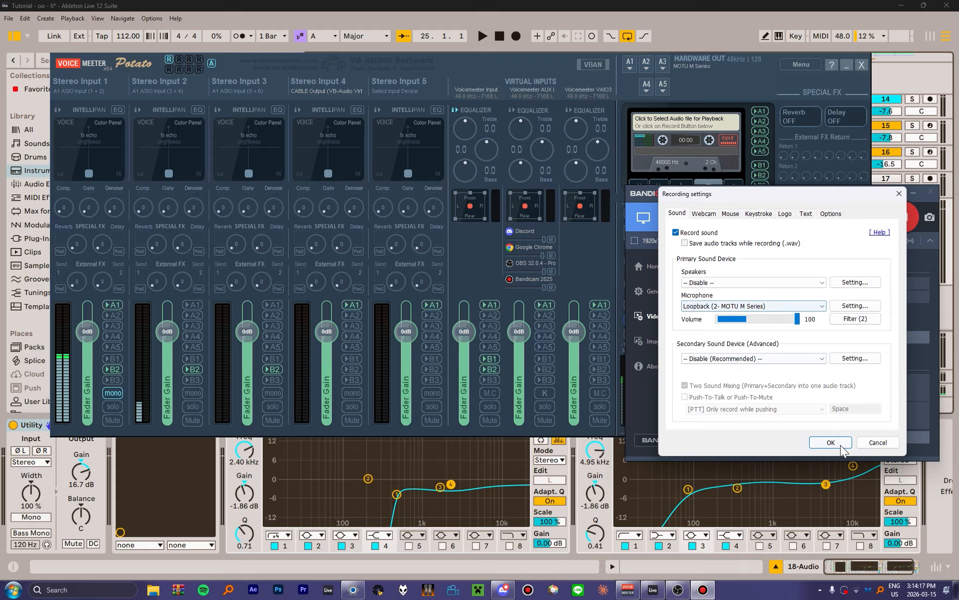
{"action": "left_click", "coordinate": [878, 442]}
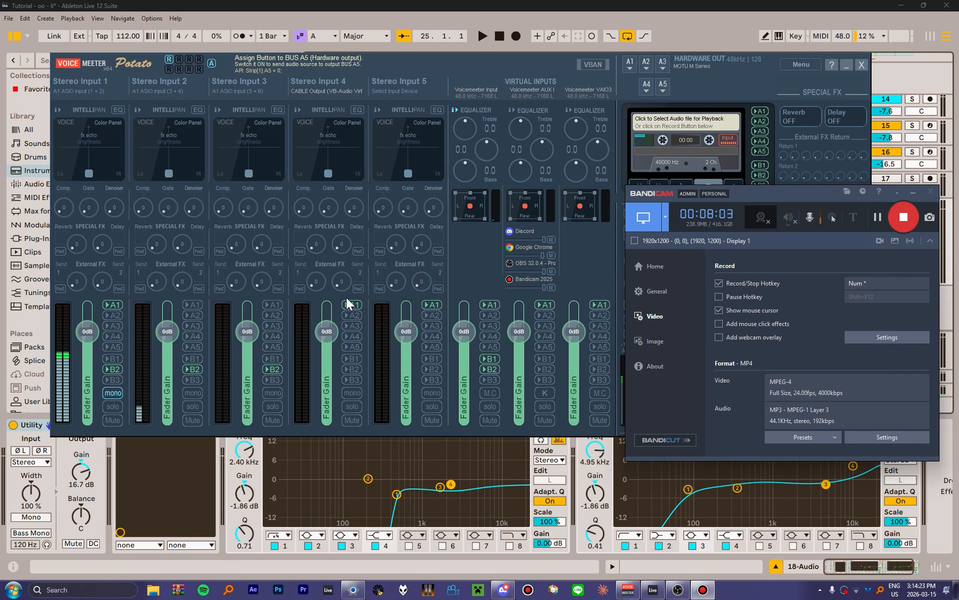
{"action": "left_click", "coordinate": [523, 63]}
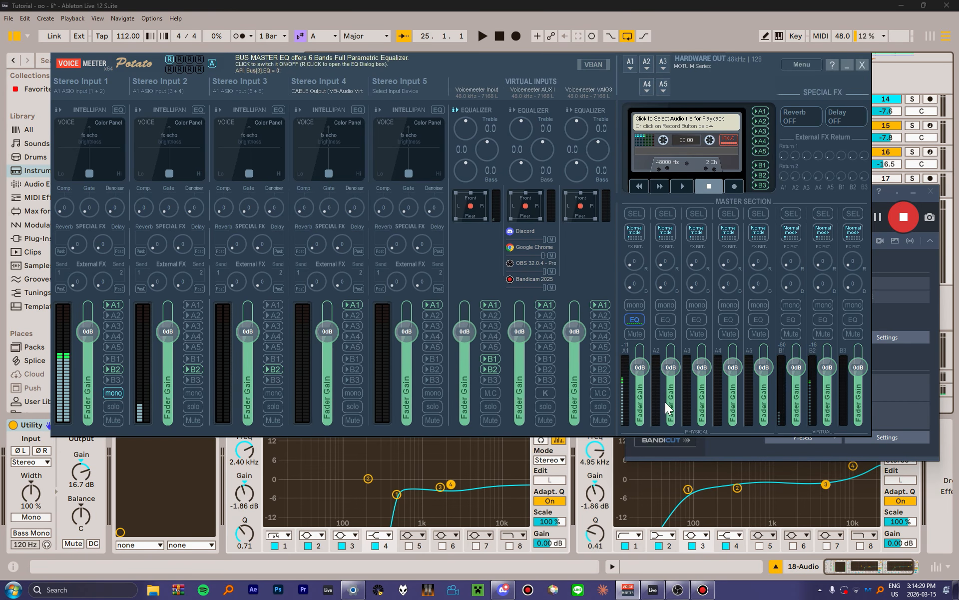
Step: Switch to OBS and review the global audio devices in the Audio settings
{"action": "left_click", "coordinate": [678, 589]}
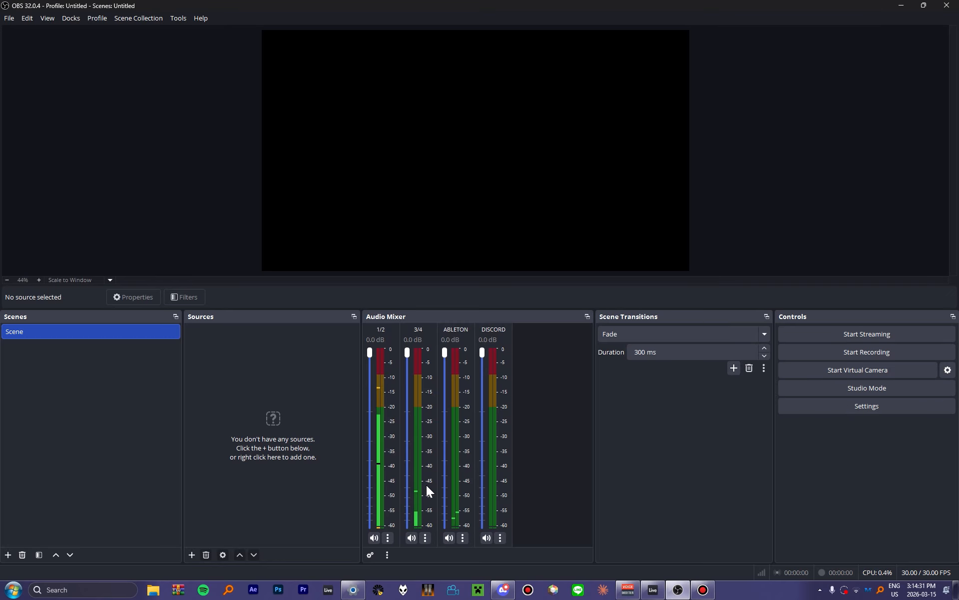
{"action": "left_click", "coordinate": [827, 407]}
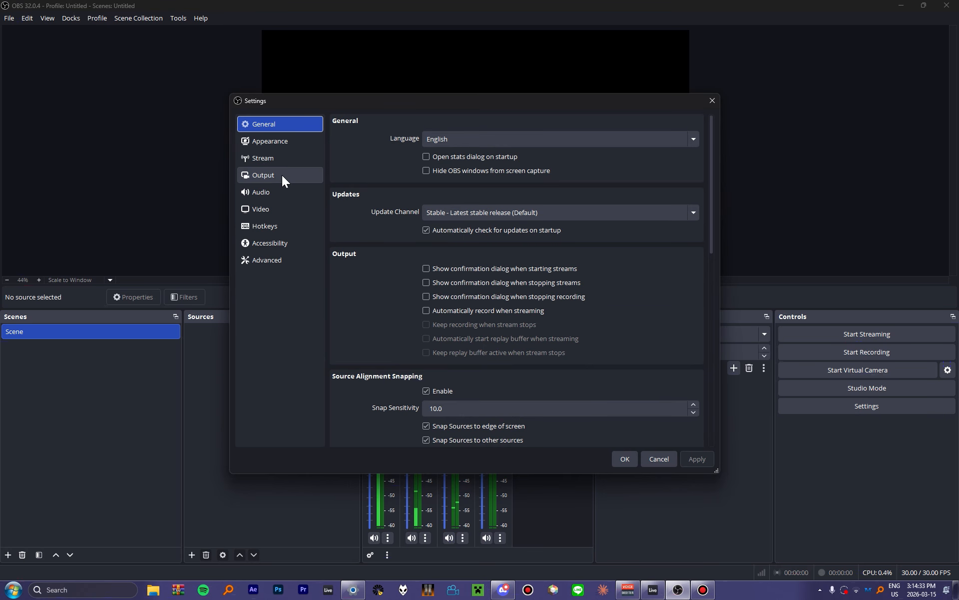
{"action": "left_click", "coordinate": [281, 175]}
{"action": "left_click", "coordinate": [275, 195]}
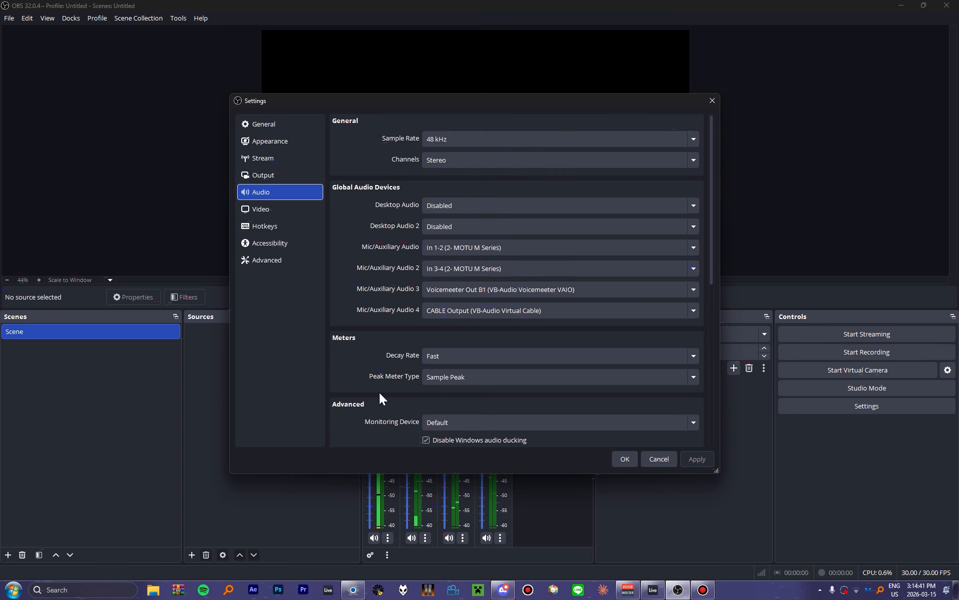
{"action": "left_click", "coordinate": [713, 101]}
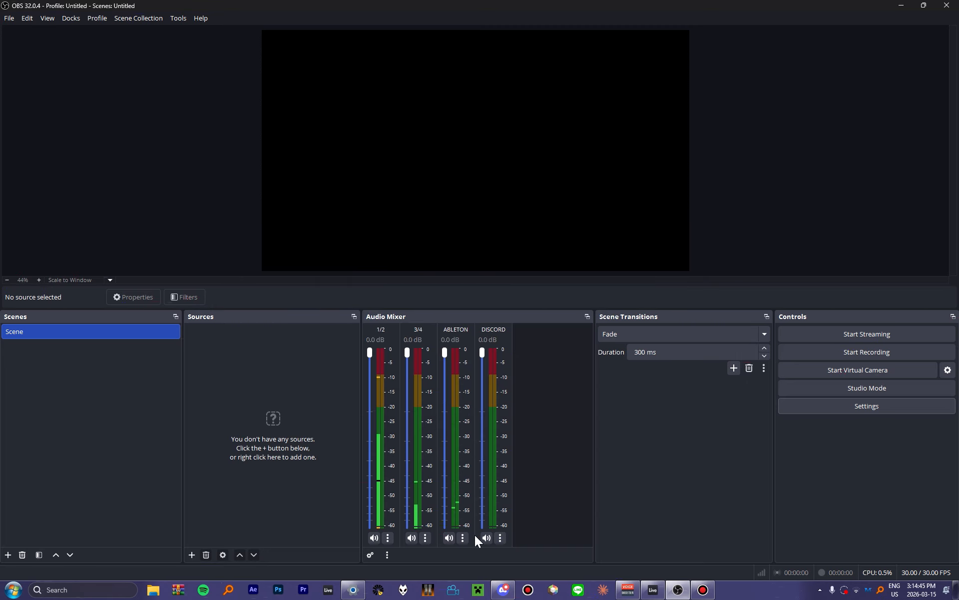
Step: Check the DISCORD source's device in OBS and compare it with the Stereo Input 4 device in Voicemeeter
{"action": "left_click", "coordinate": [500, 538]}
{"action": "left_click", "coordinate": [542, 517]}
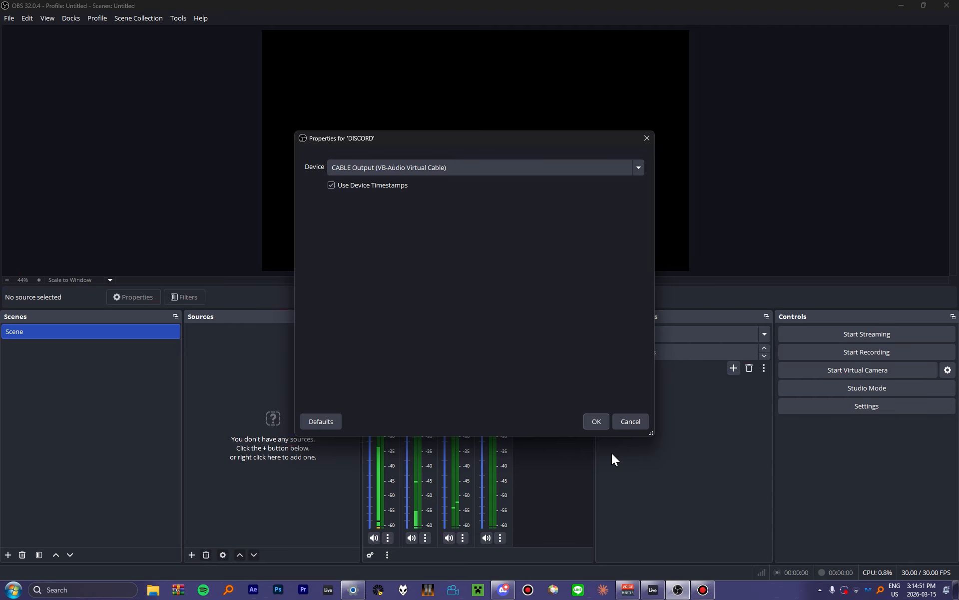
{"action": "left_click", "coordinate": [628, 589]}
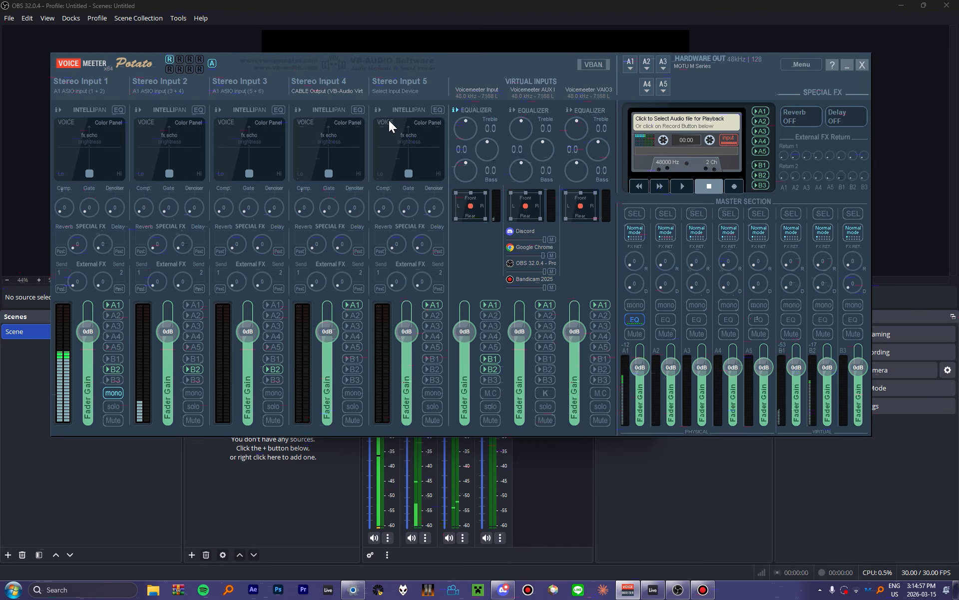
{"action": "left_click", "coordinate": [700, 510]}
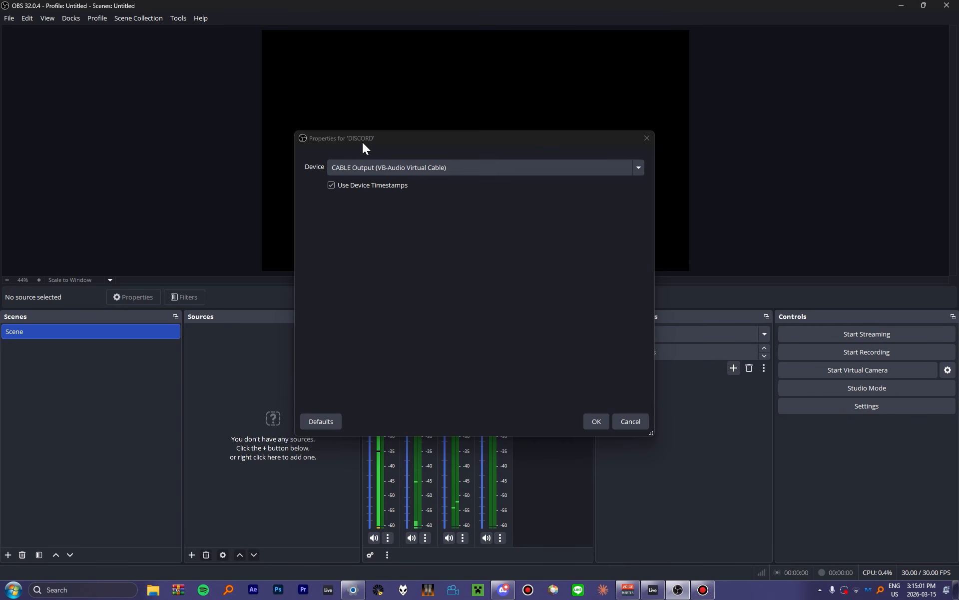
{"action": "left_click", "coordinate": [647, 138]}
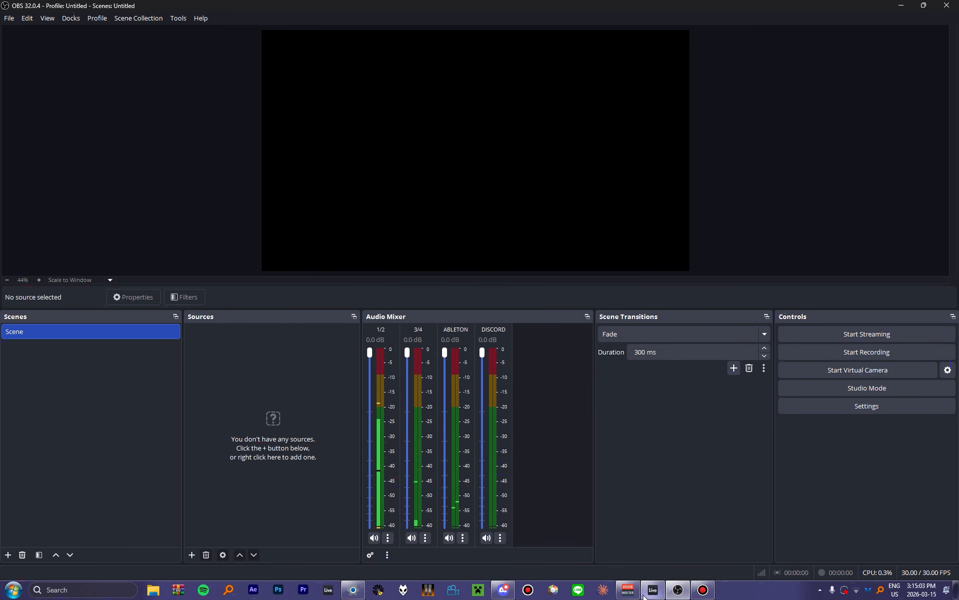
Step: Switch to Discord and check the speaker device in the Voice & Video settings
{"action": "mouse_move", "coordinate": [634, 594]}
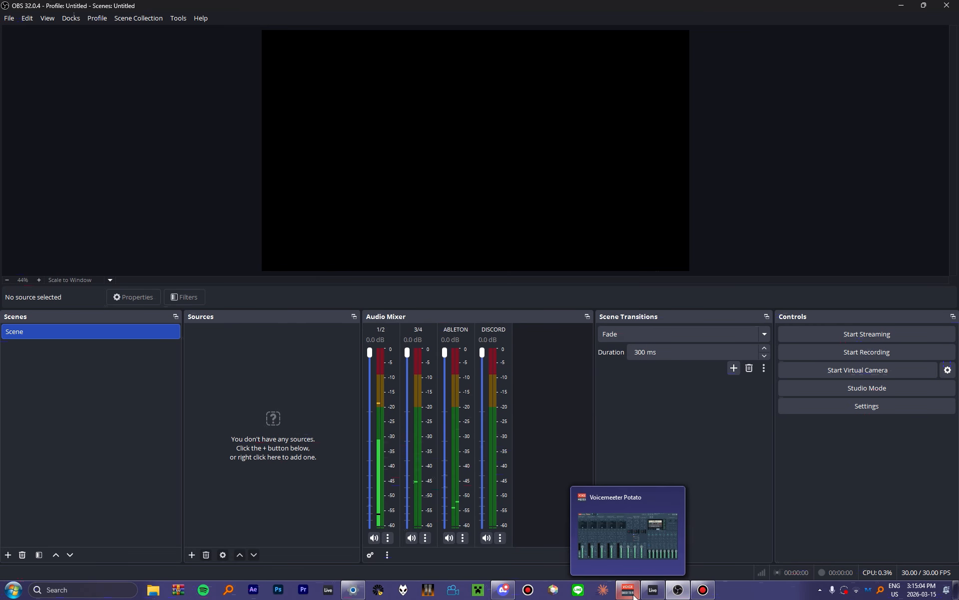
{"action": "left_click", "coordinate": [503, 589]}
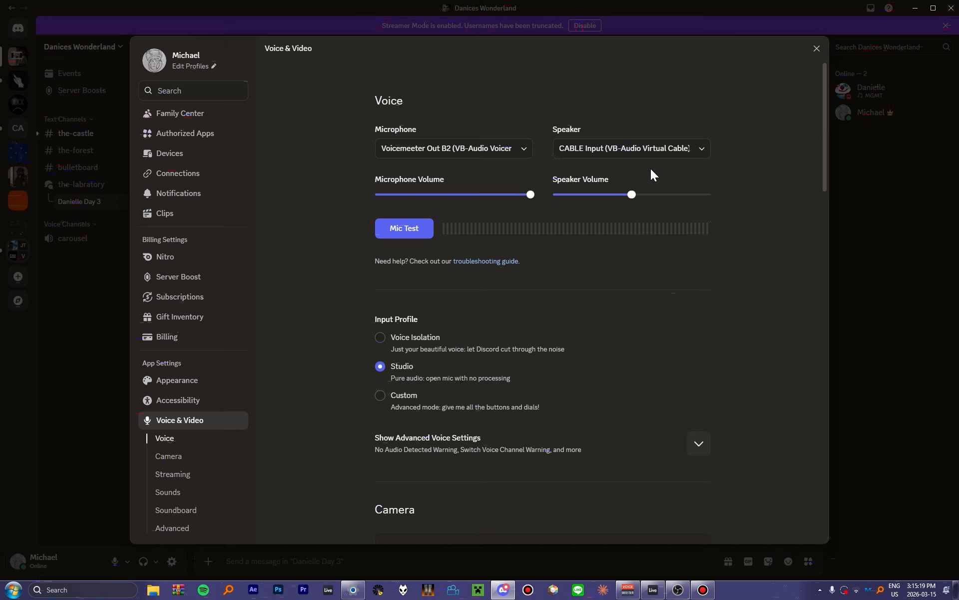
{"action": "left_click", "coordinate": [651, 150]}
{"action": "left_click", "coordinate": [685, 101]}
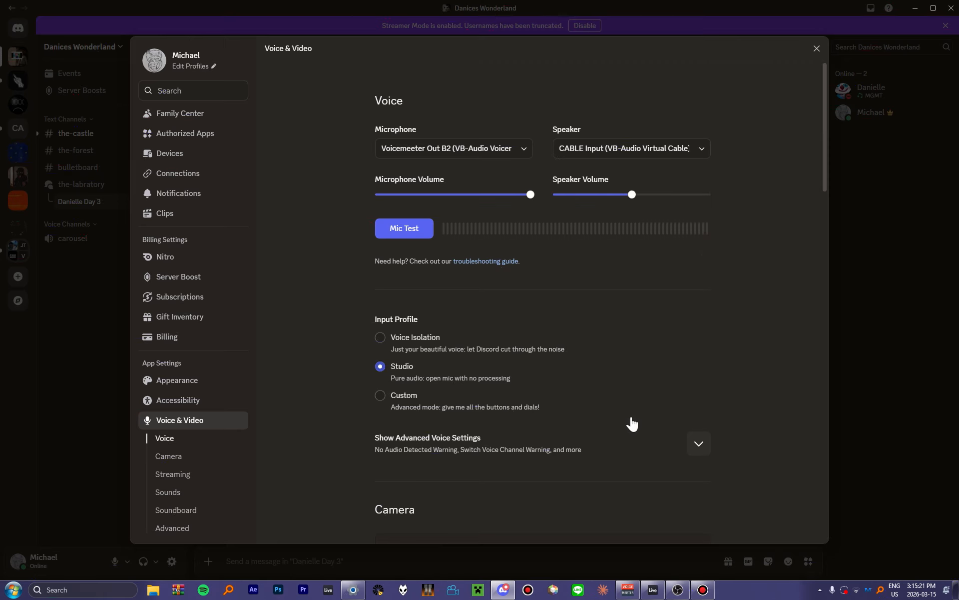